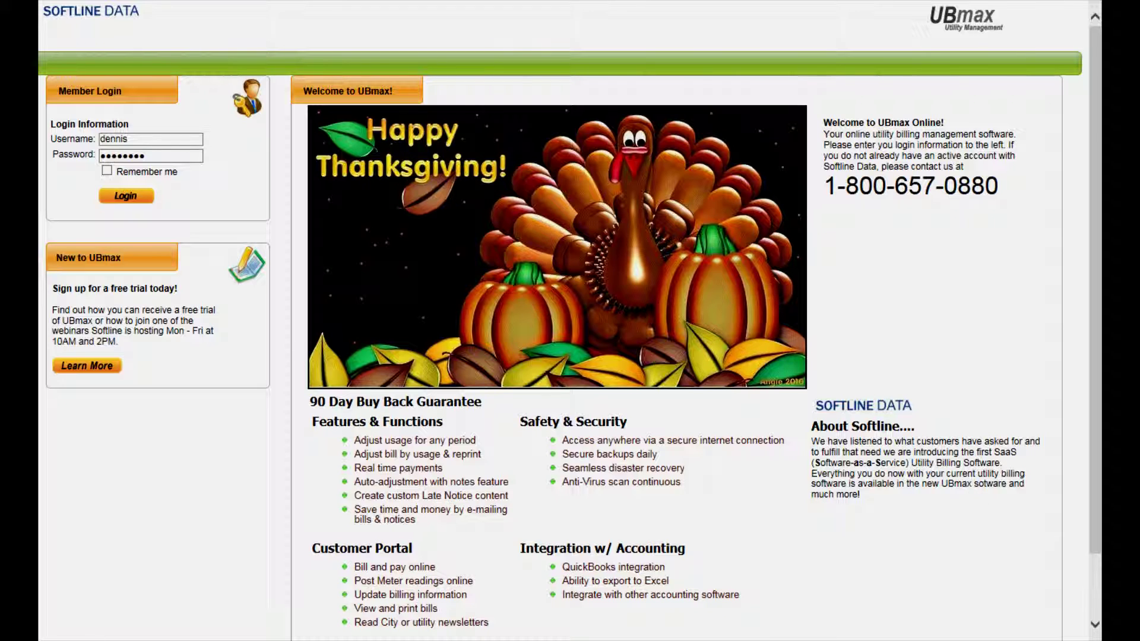
Log in to the utility billing account and open the page for inquiring about and editing customers
key(Return)
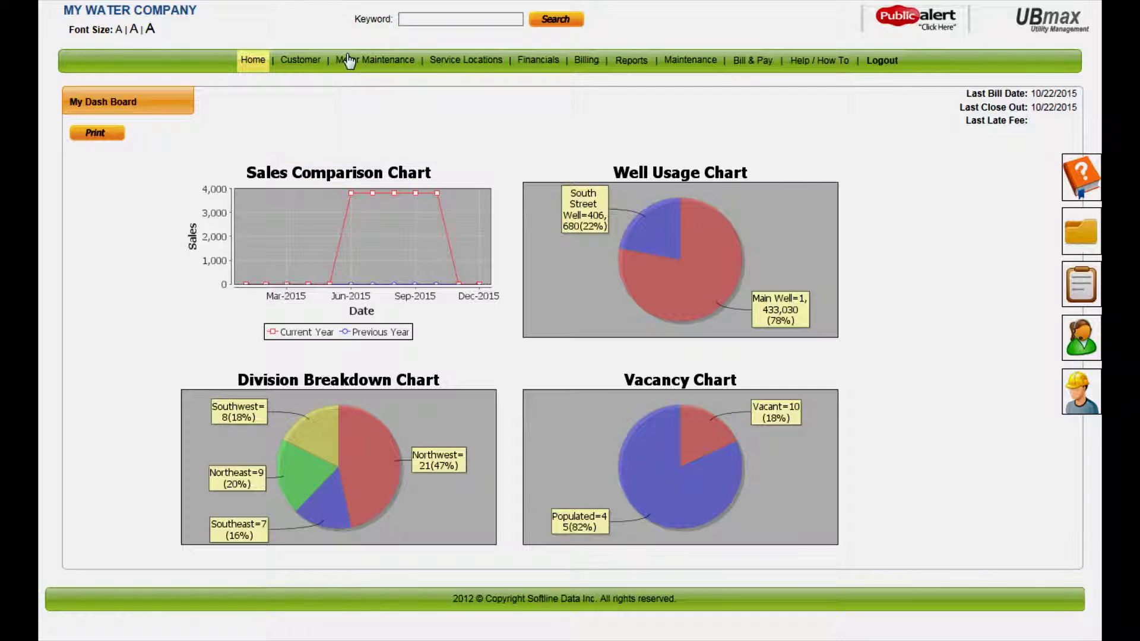
mouse_move(369, 64)
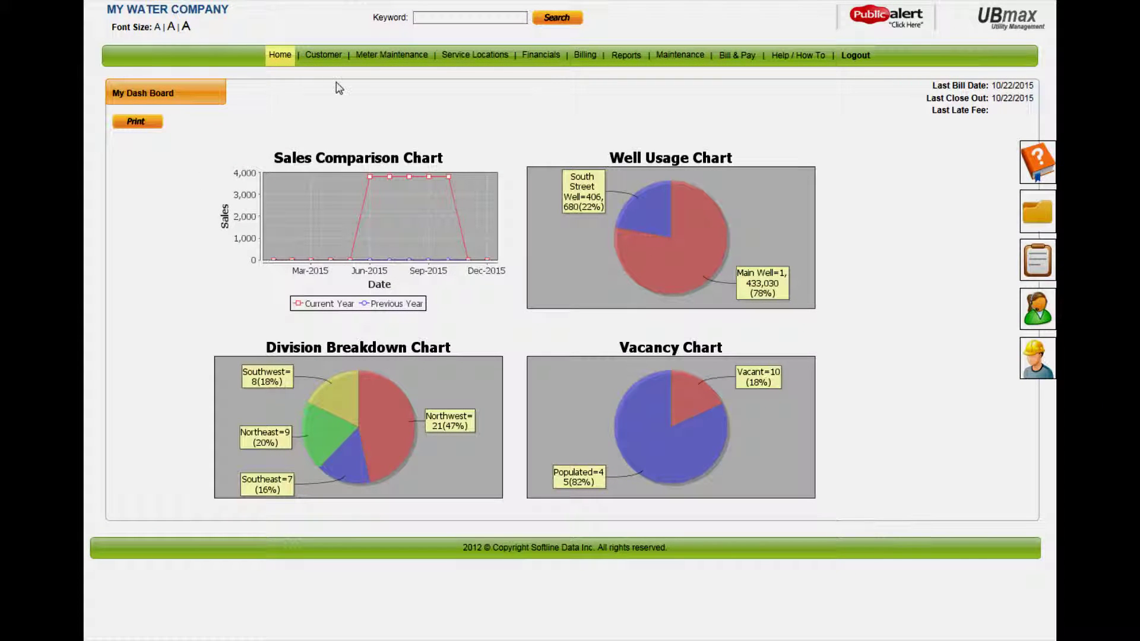
mouse_move(323, 57)
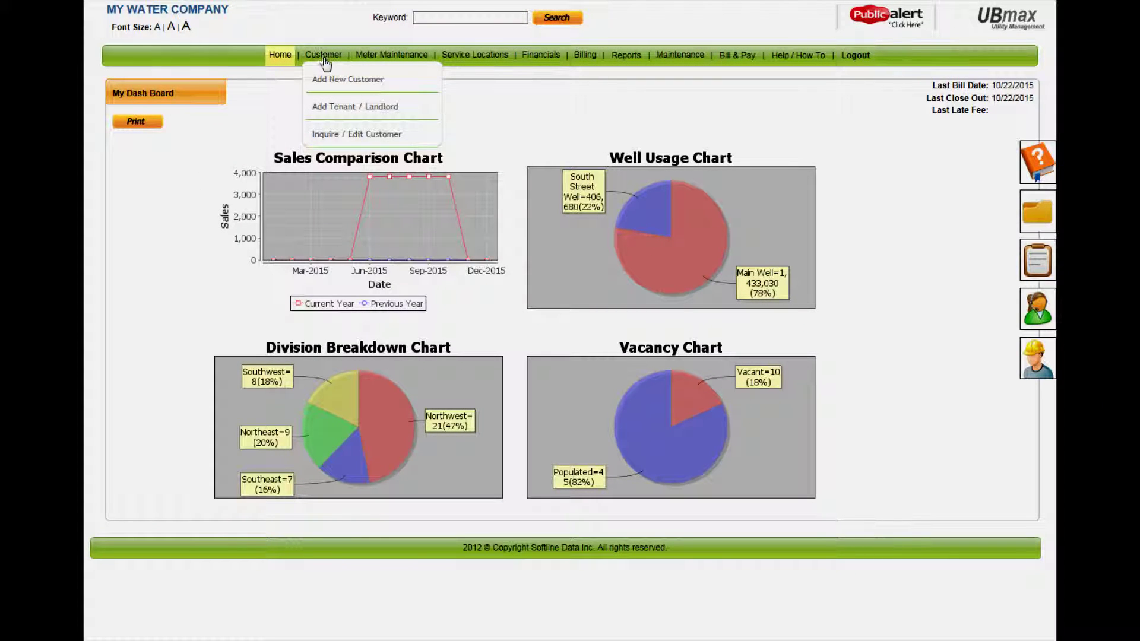
click(385, 135)
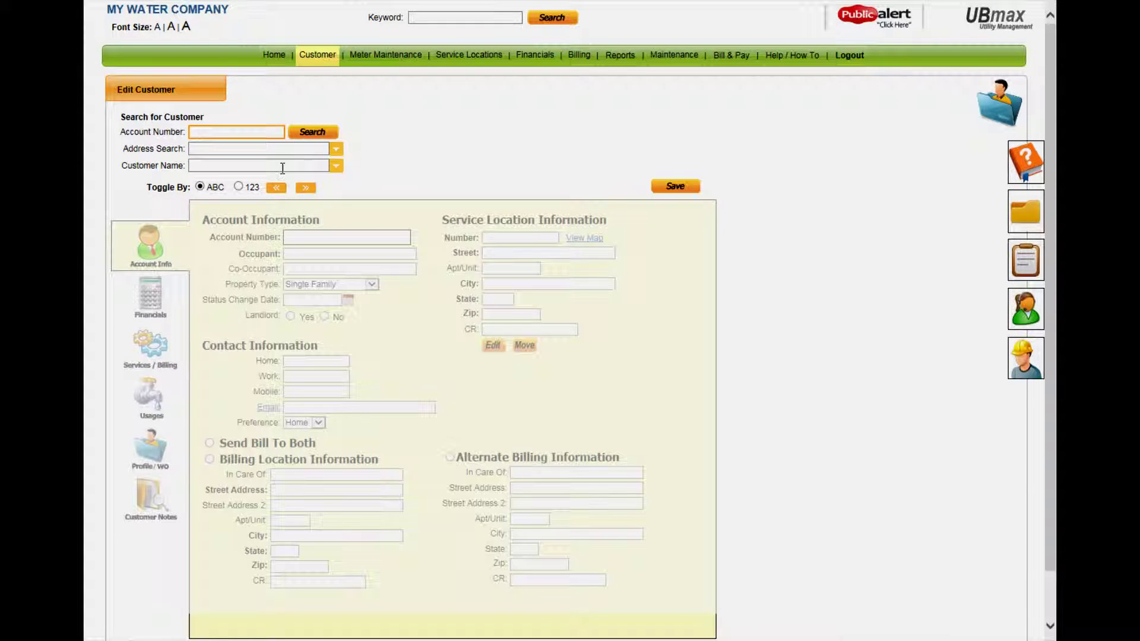
Search for a customer by first name and open the record of the first match
click(199, 166)
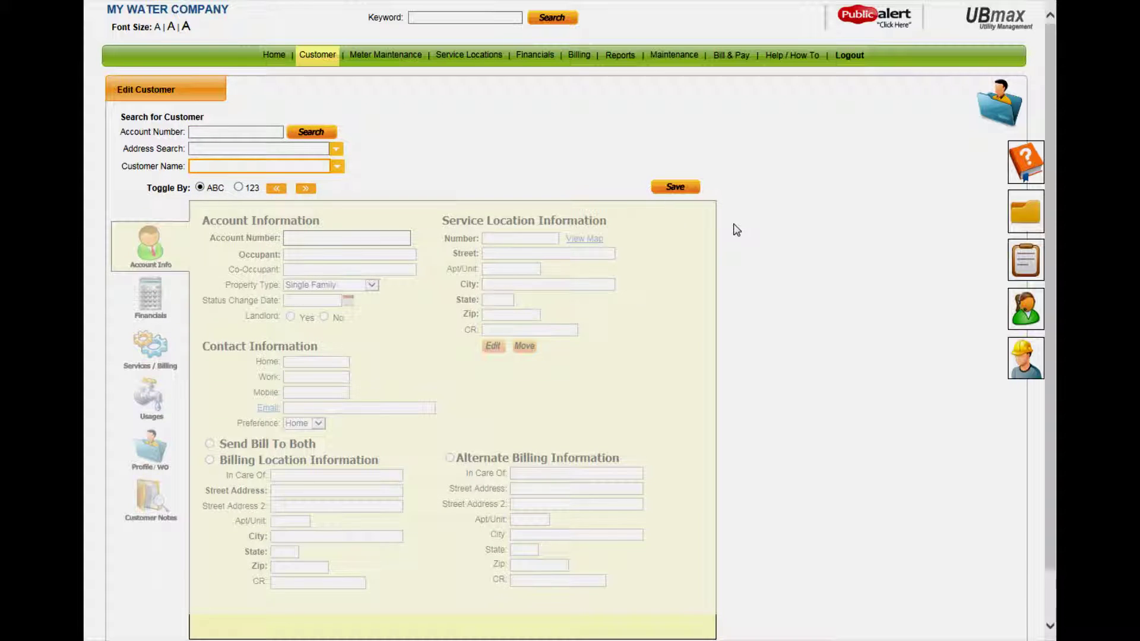
text(jo)
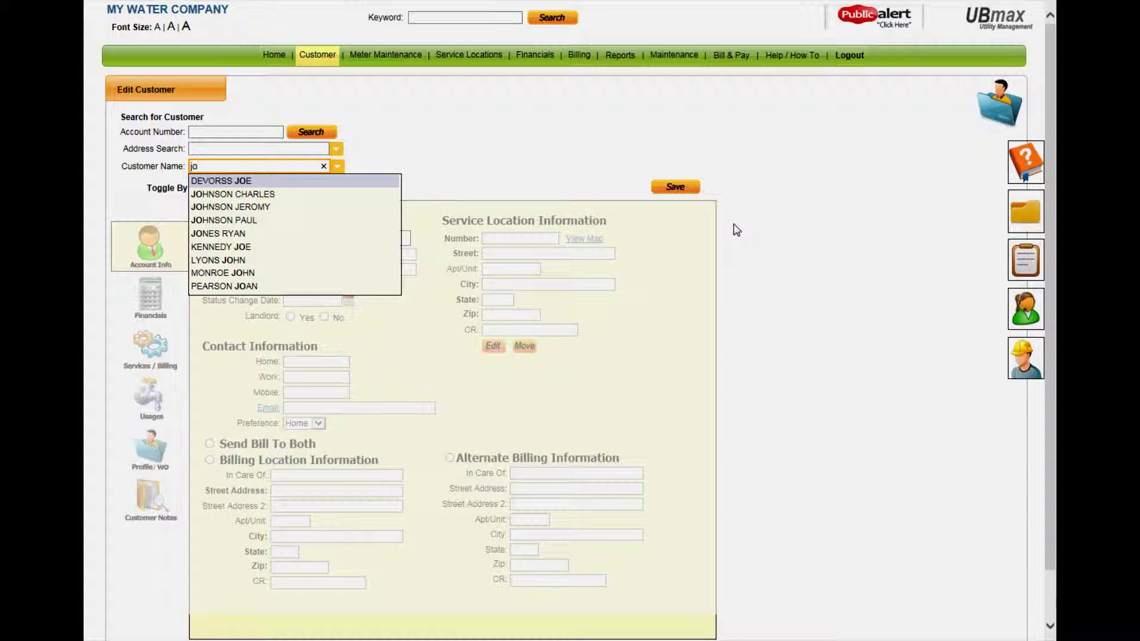
text(e)
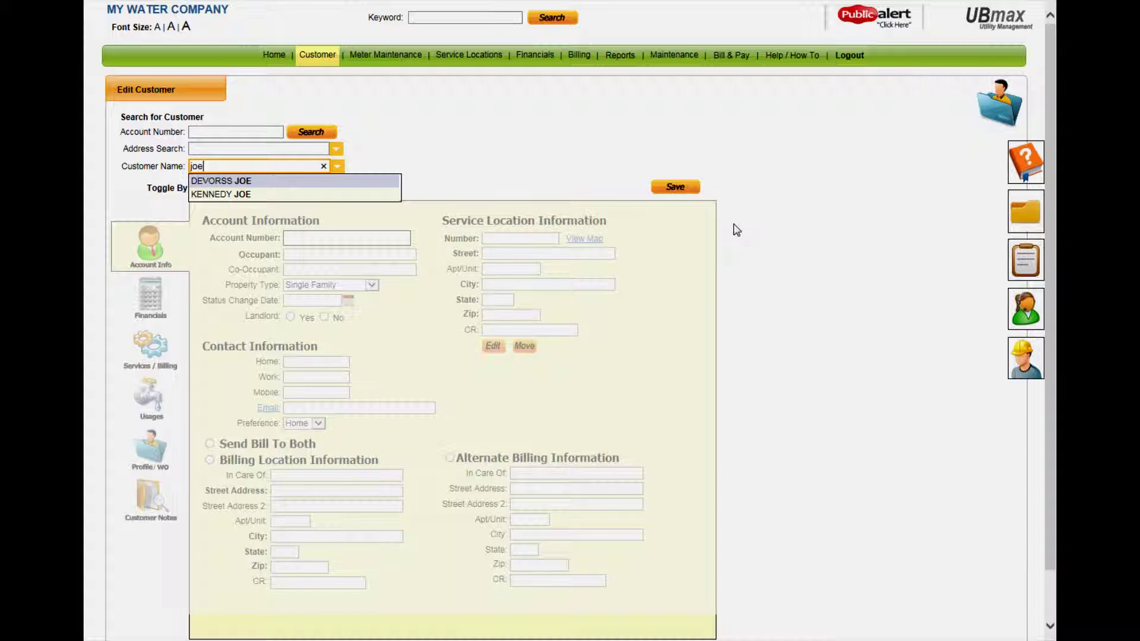
click(244, 181)
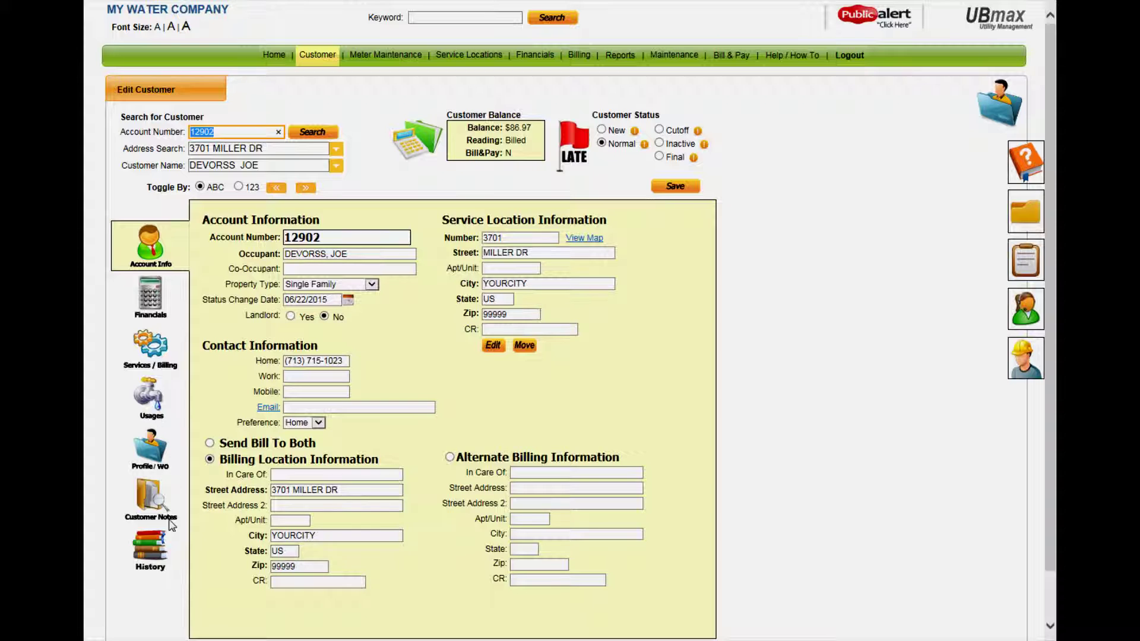
Review the customer's financials, services and billing, usages, profile and notes, and return to the account information
click(159, 298)
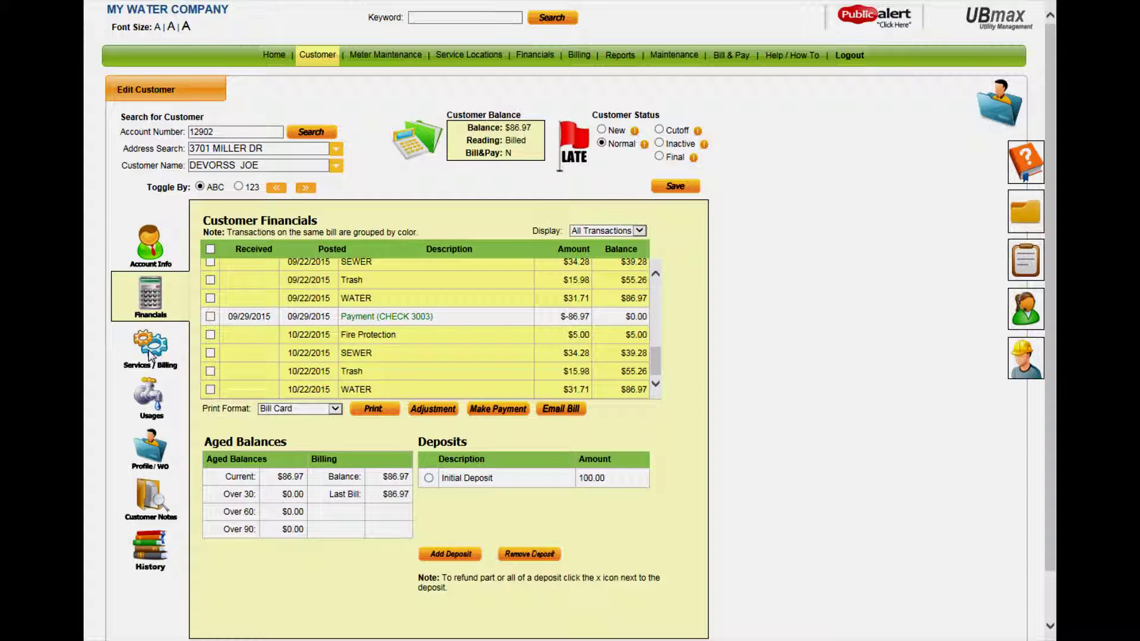
click(150, 355)
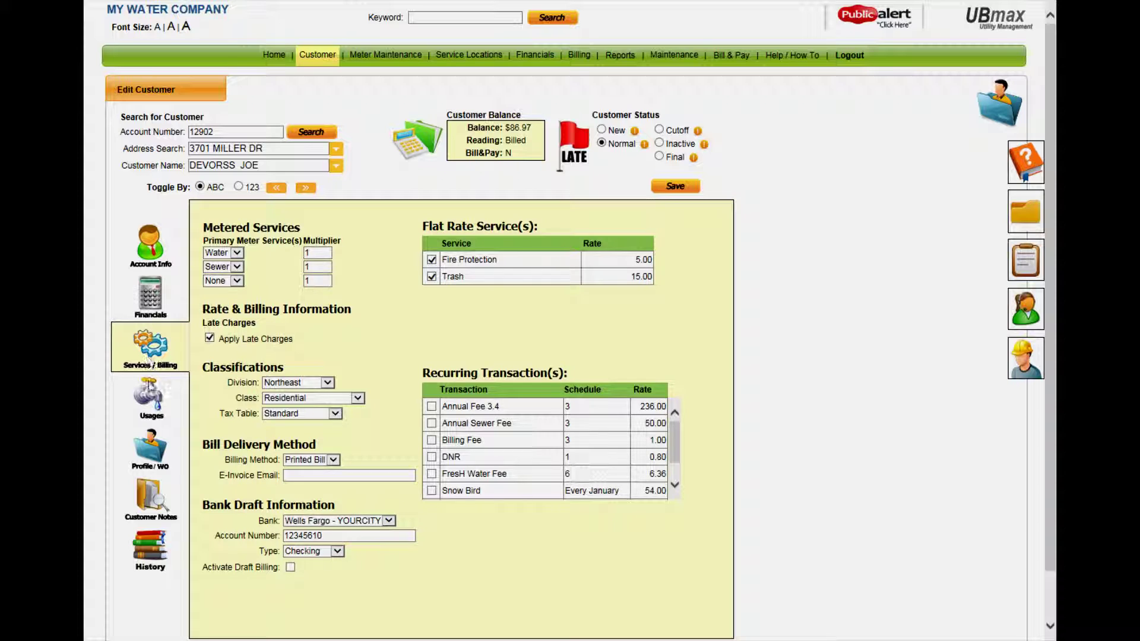
click(153, 399)
click(154, 462)
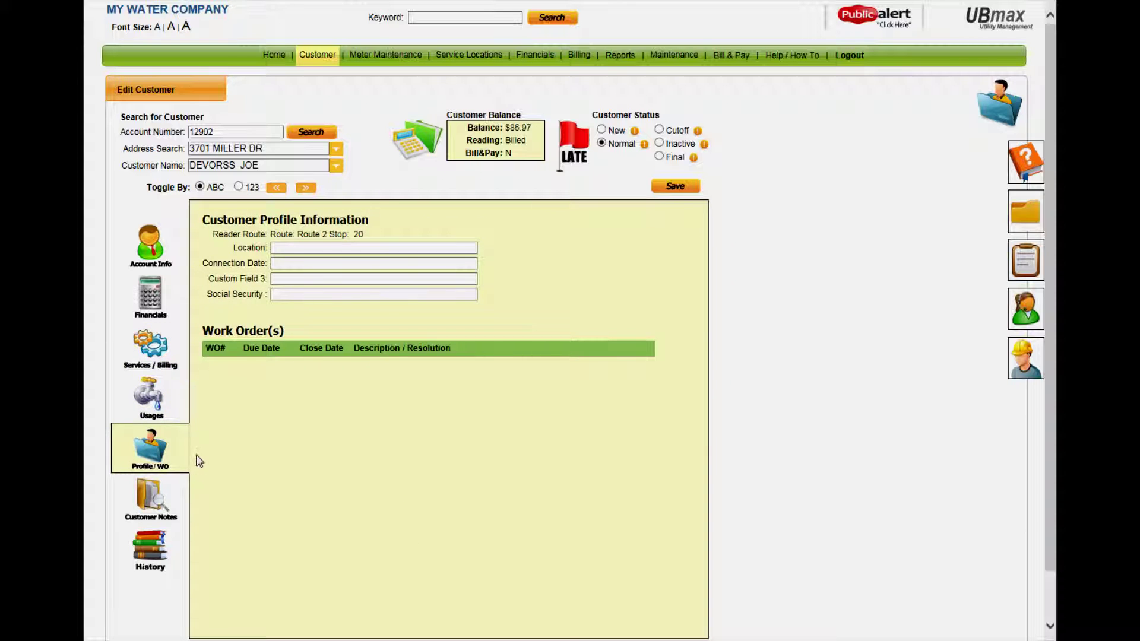
click(151, 503)
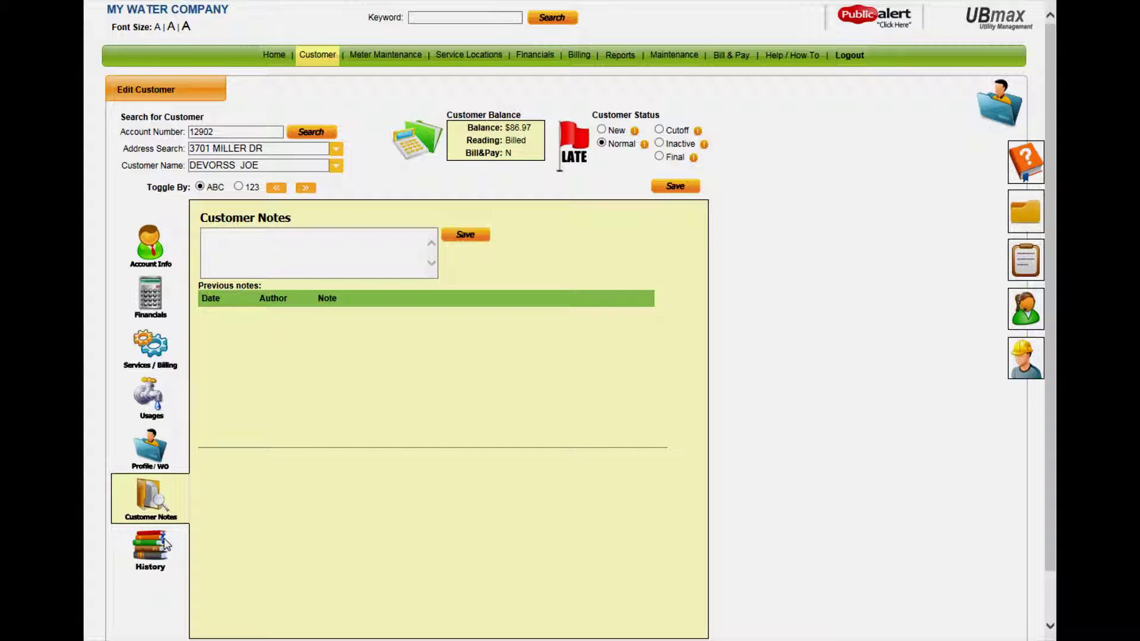
click(165, 252)
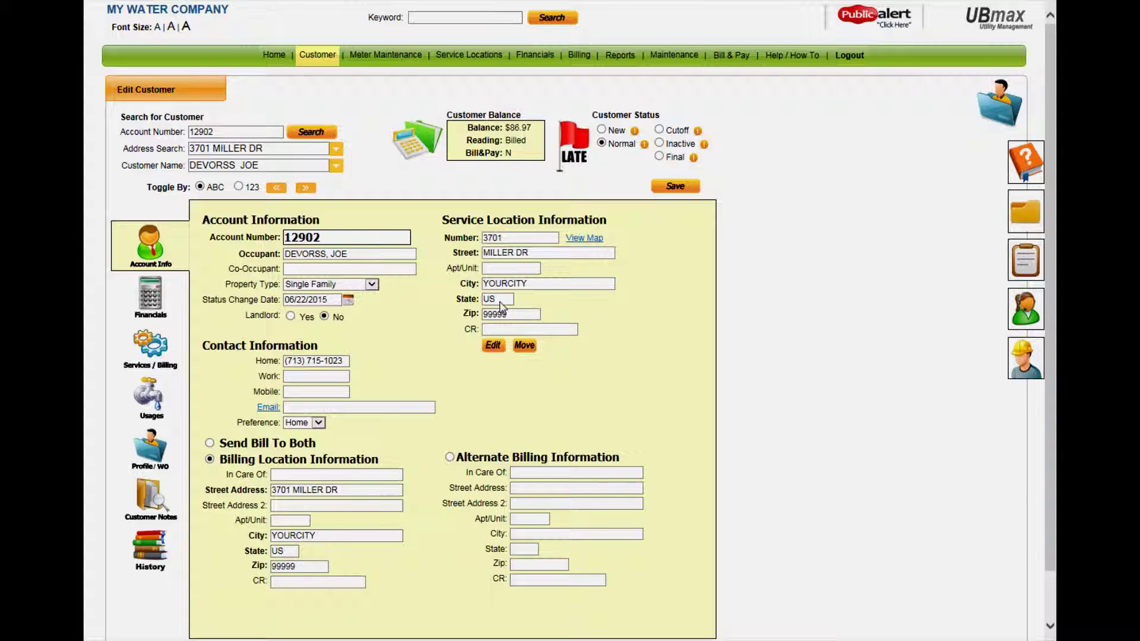
View the customer's 10/22/2015 bill in Bill Card format from the selected Trash transaction, and close the preview
click(151, 295)
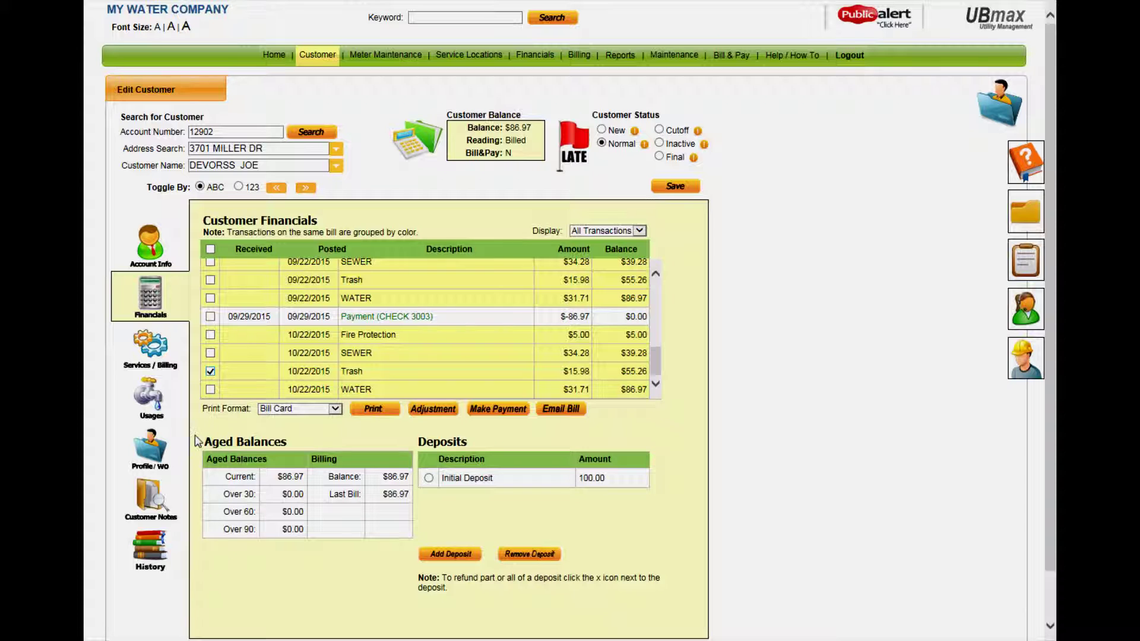
click(371, 409)
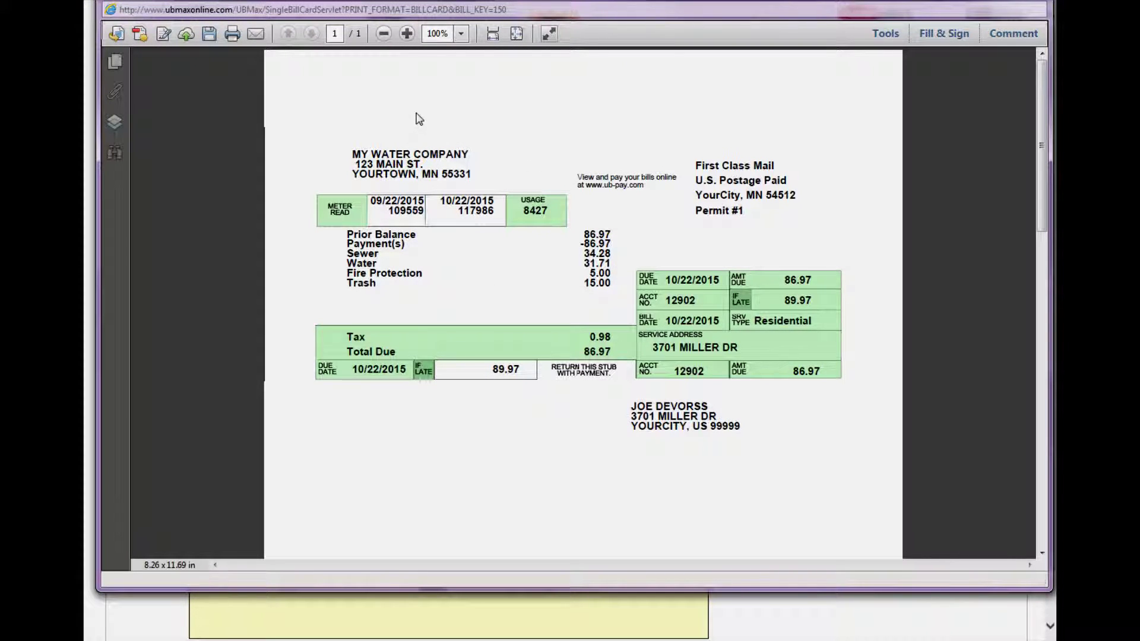
click(257, 34)
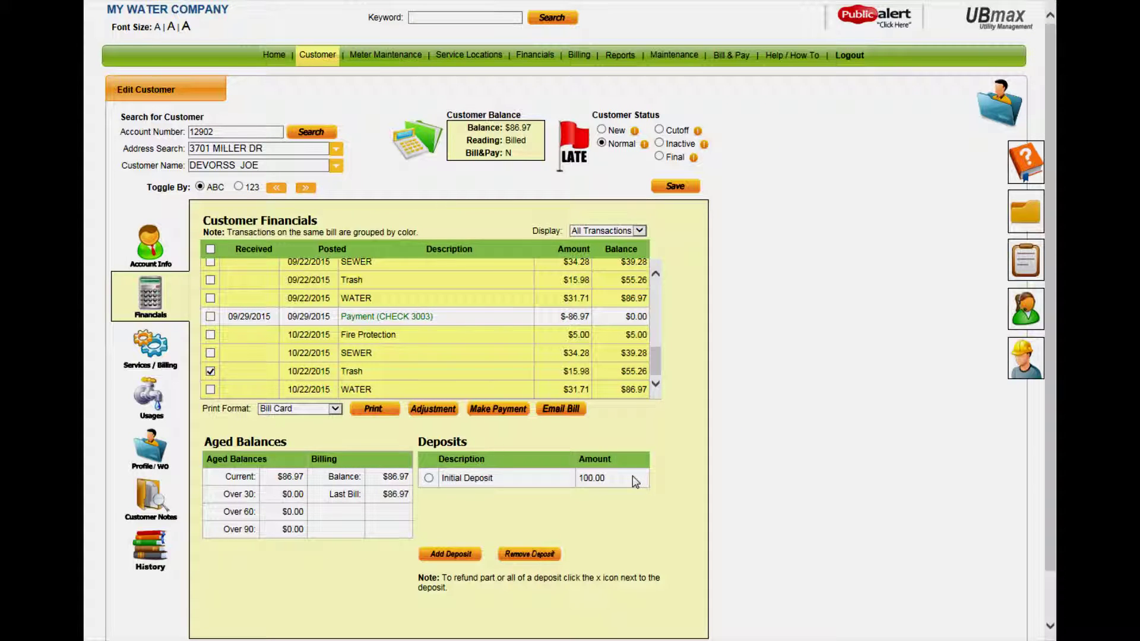
Remove the flat-rate Trash service from the customer's billing setup and set the billing method to Email
click(155, 355)
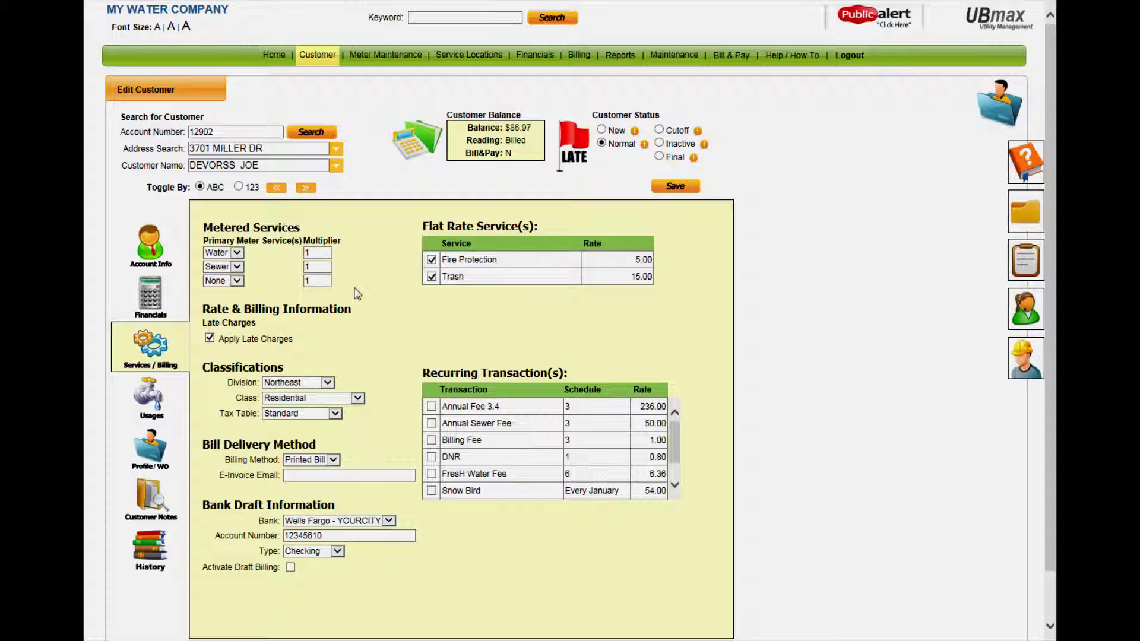
click(432, 277)
click(334, 461)
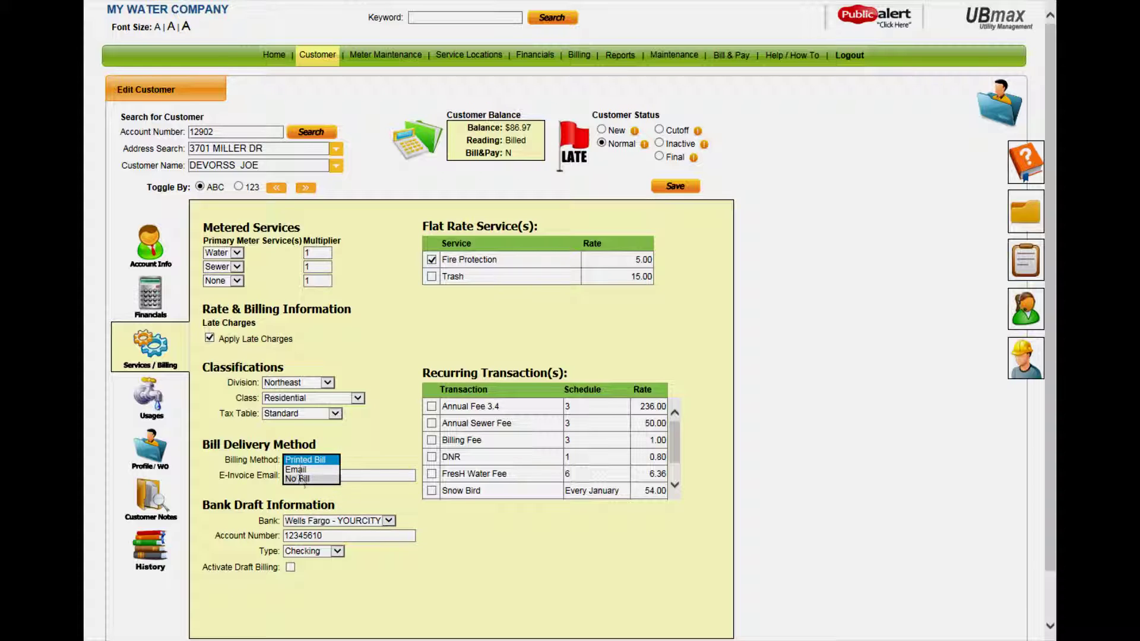
click(296, 470)
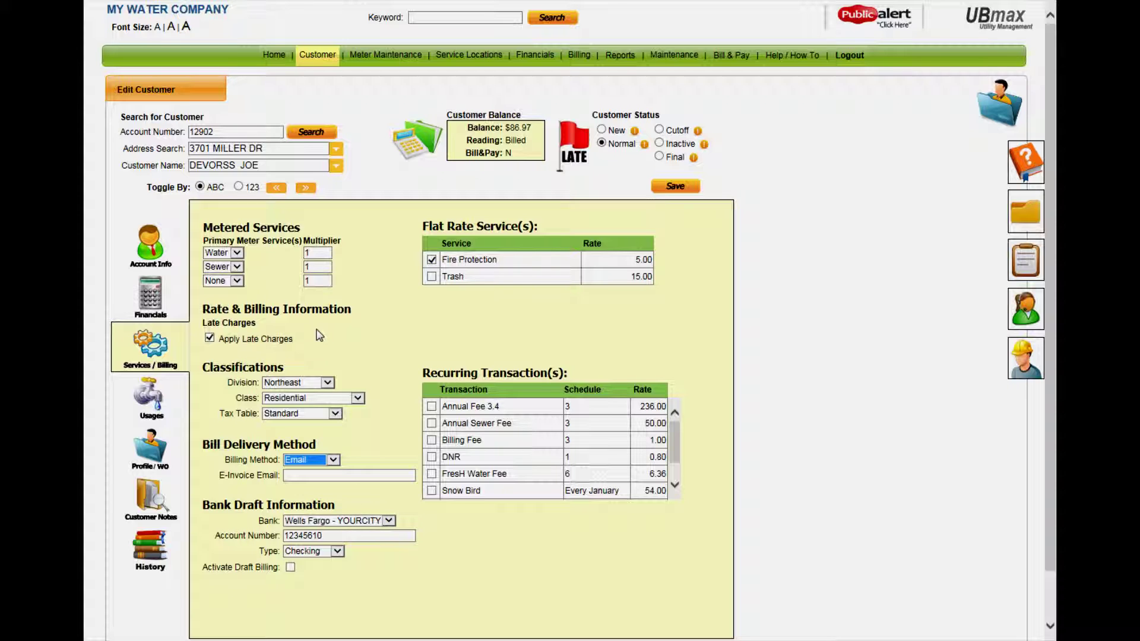
Check the customer's meter usage history and the profile and work order information
click(154, 399)
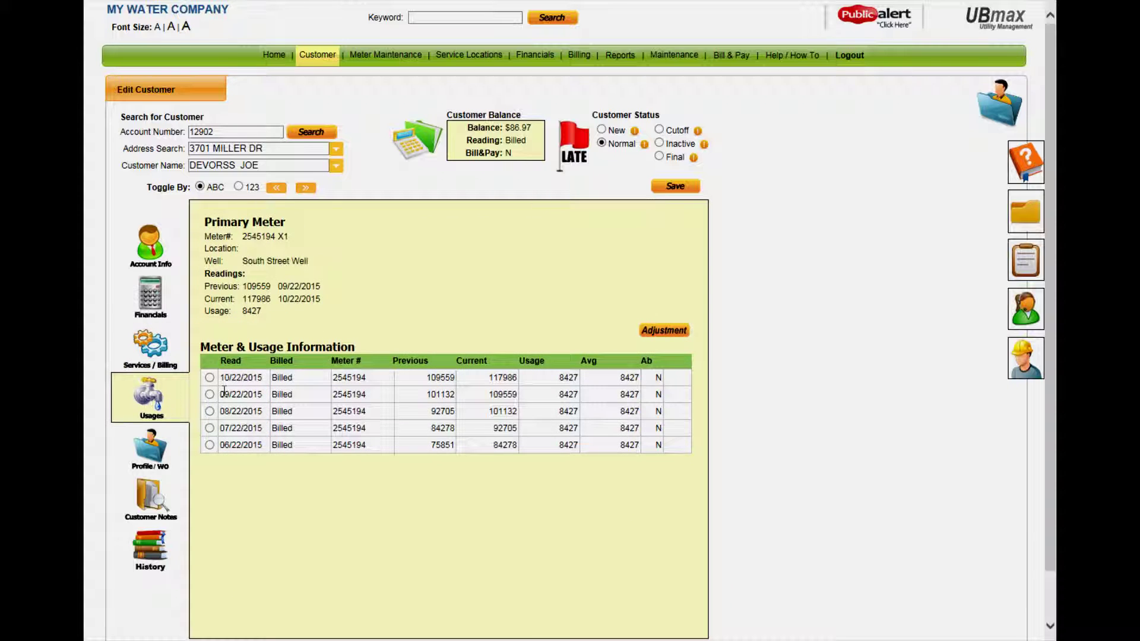
click(158, 446)
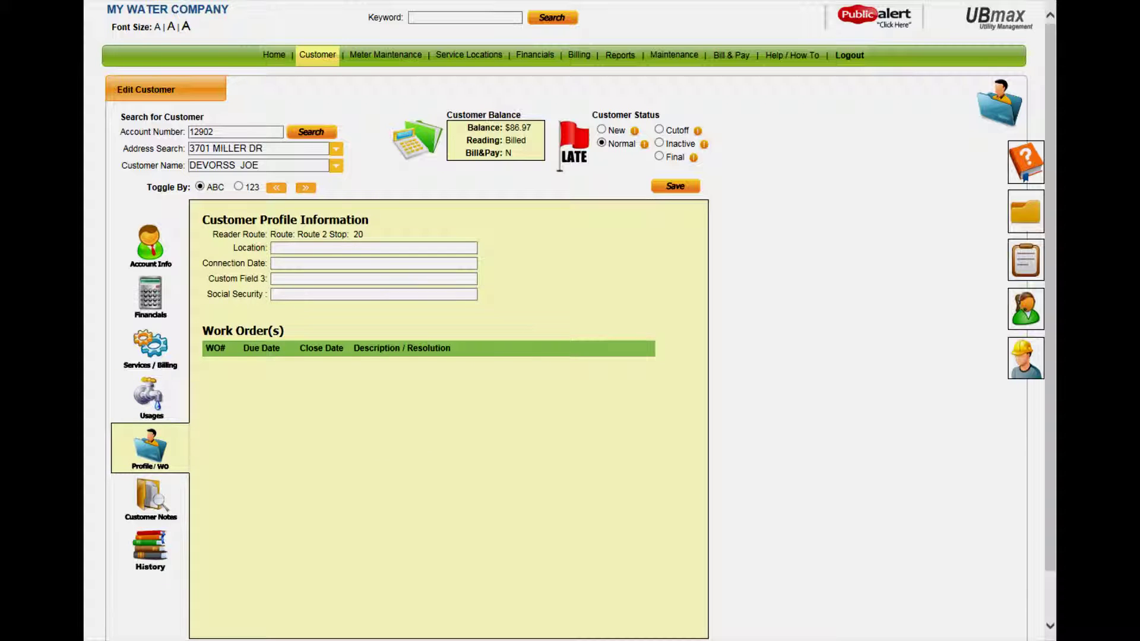
Void the 10/22/2015 Trash charge with a 15.00 credit adjustment, giving a reason that begins "Billed in", and save it
click(150, 296)
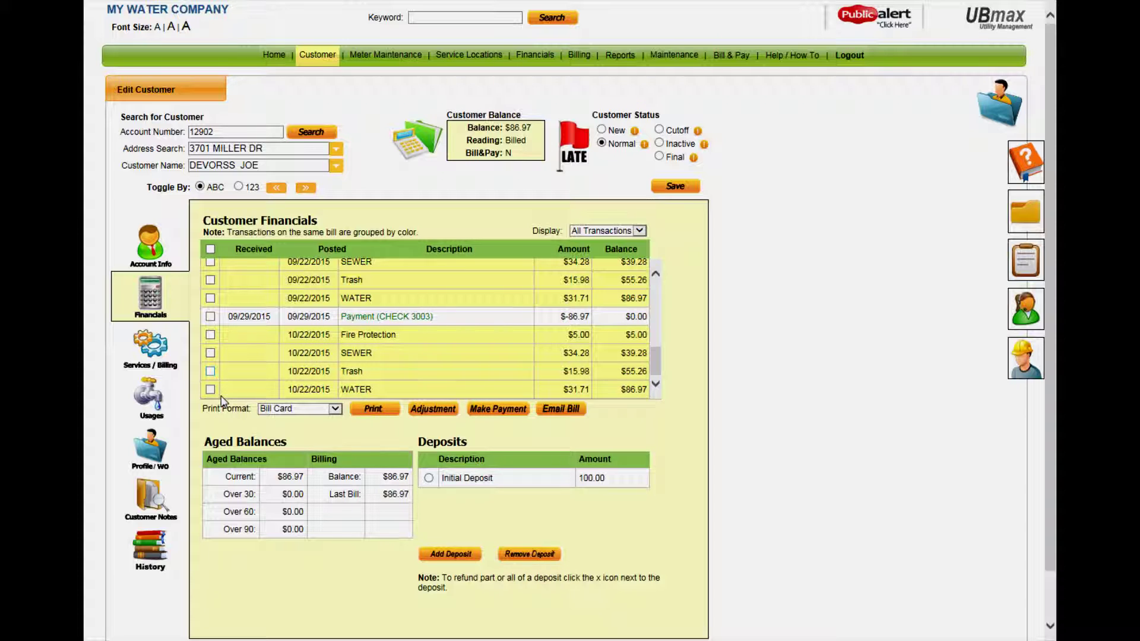
click(210, 371)
click(433, 409)
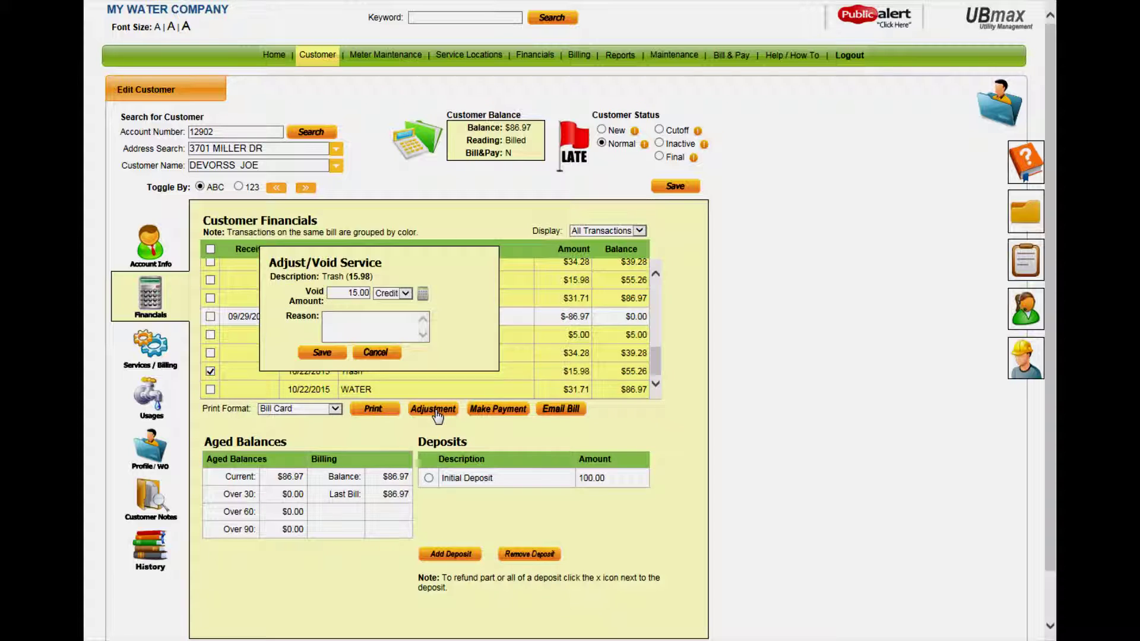
click(356, 319)
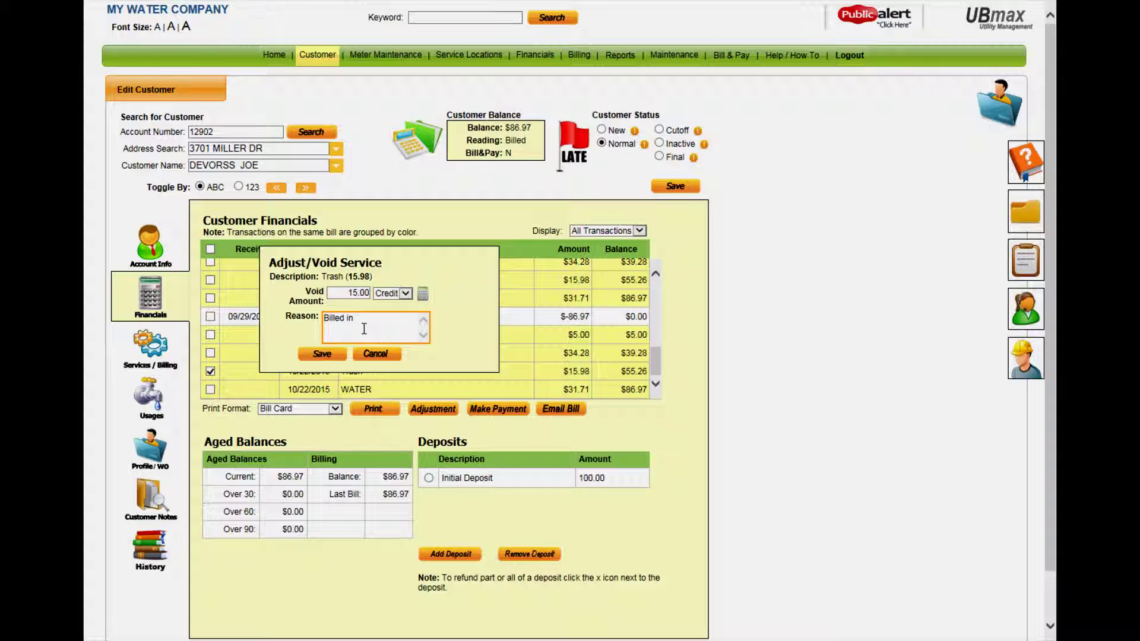
click(342, 355)
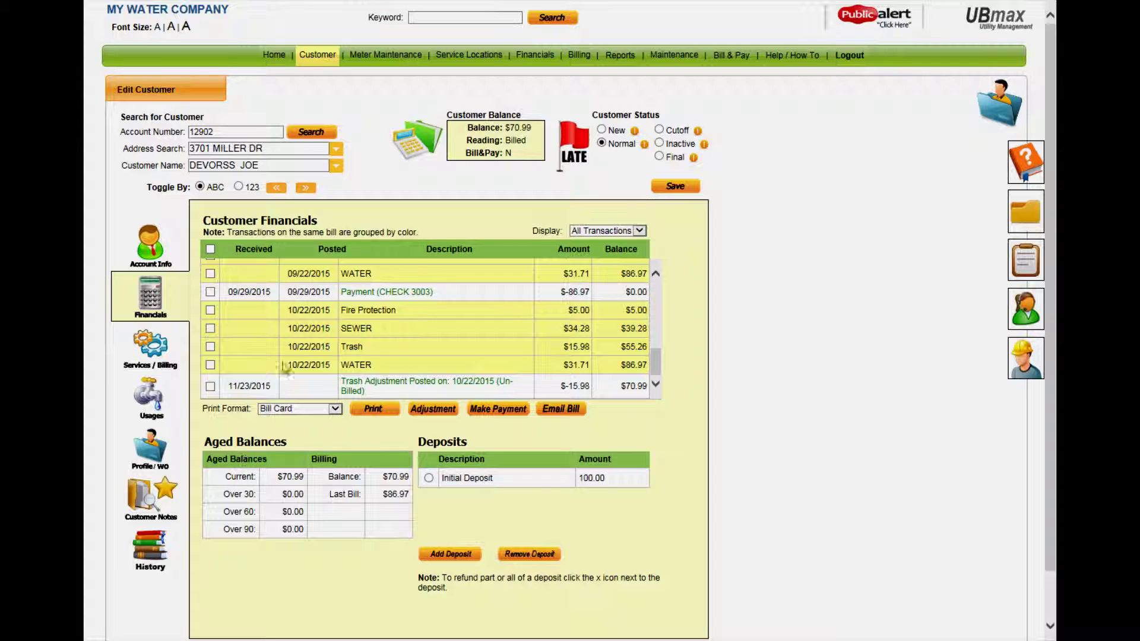
Open meter reading posting and load the unread meters of all routes with reading date 11/23/2015
mouse_move(396, 62)
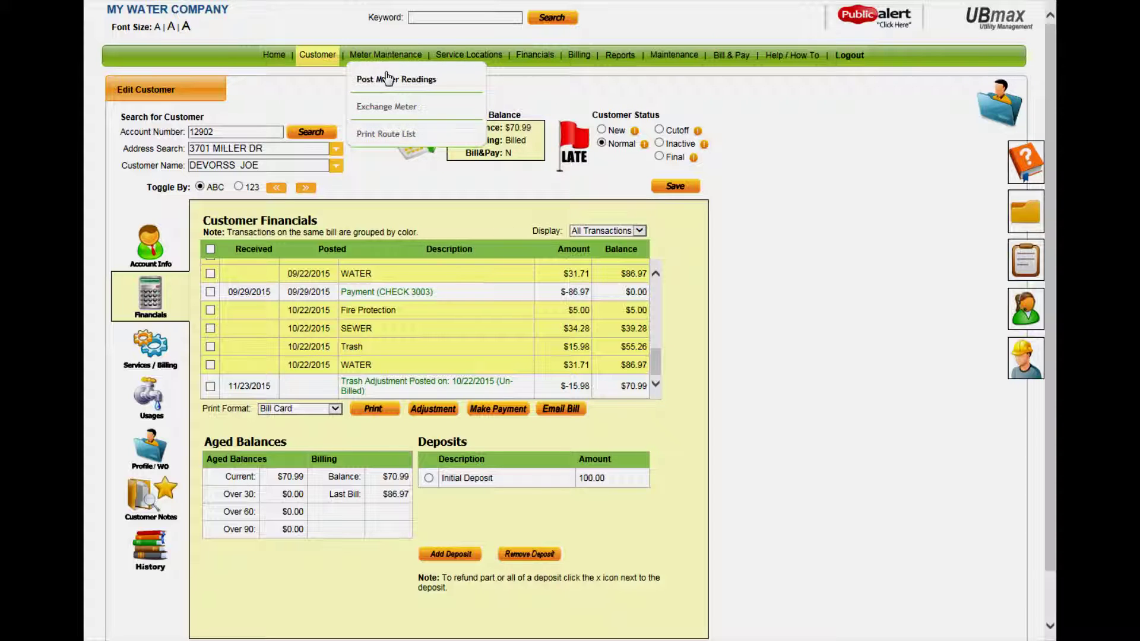
click(387, 87)
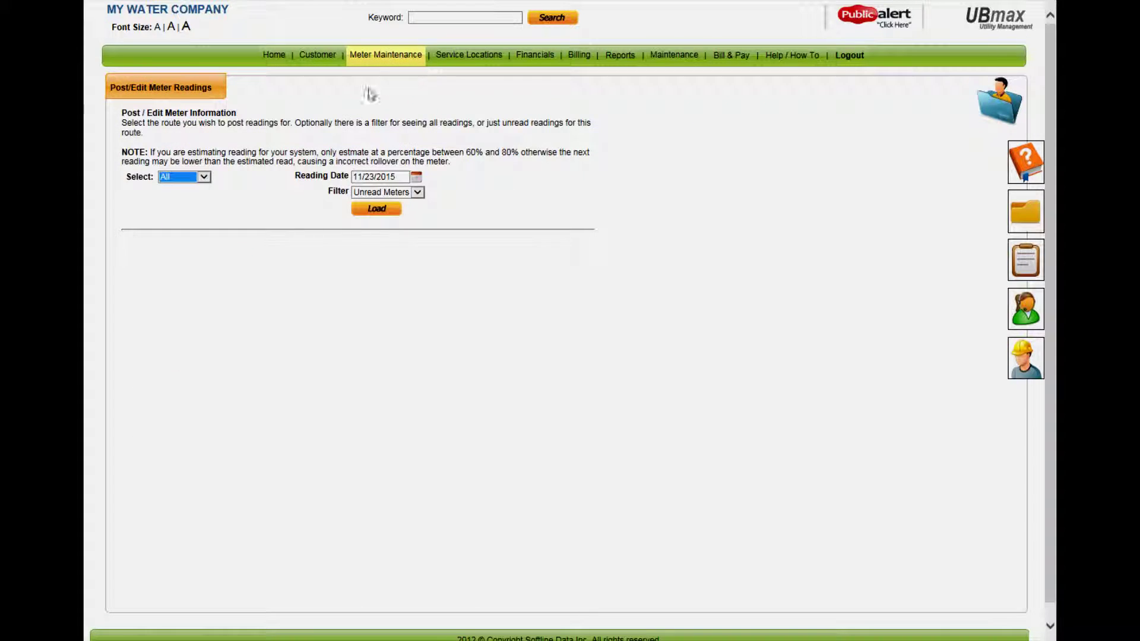
click(192, 177)
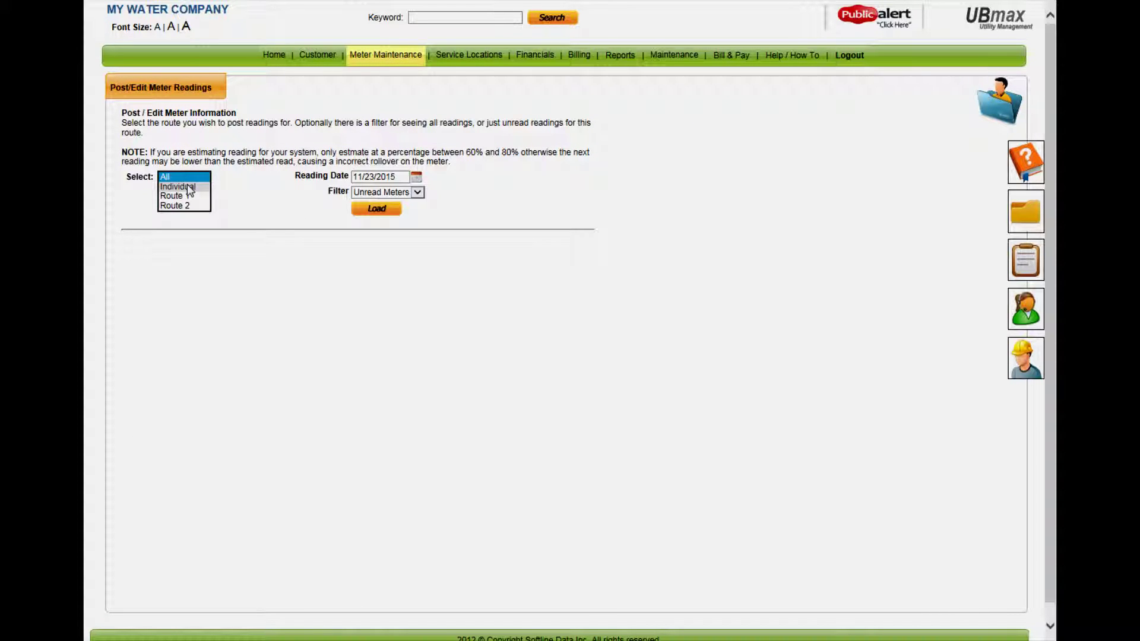
click(384, 209)
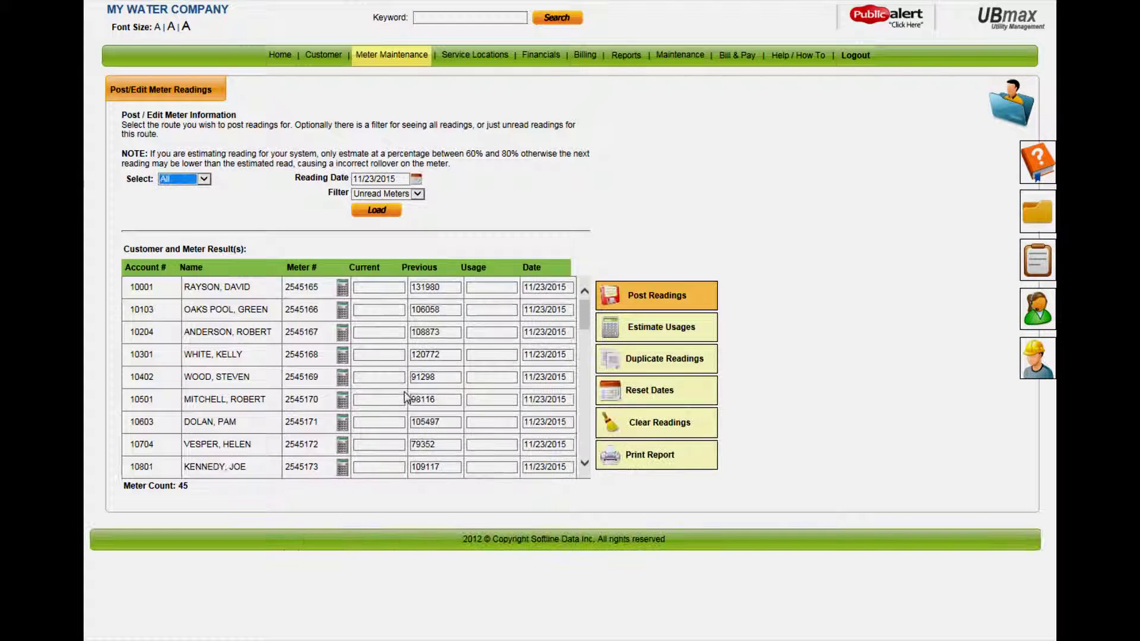
Enter current readings of 136524 for the first listed meter and 109854 for the second
click(368, 287)
click(368, 307)
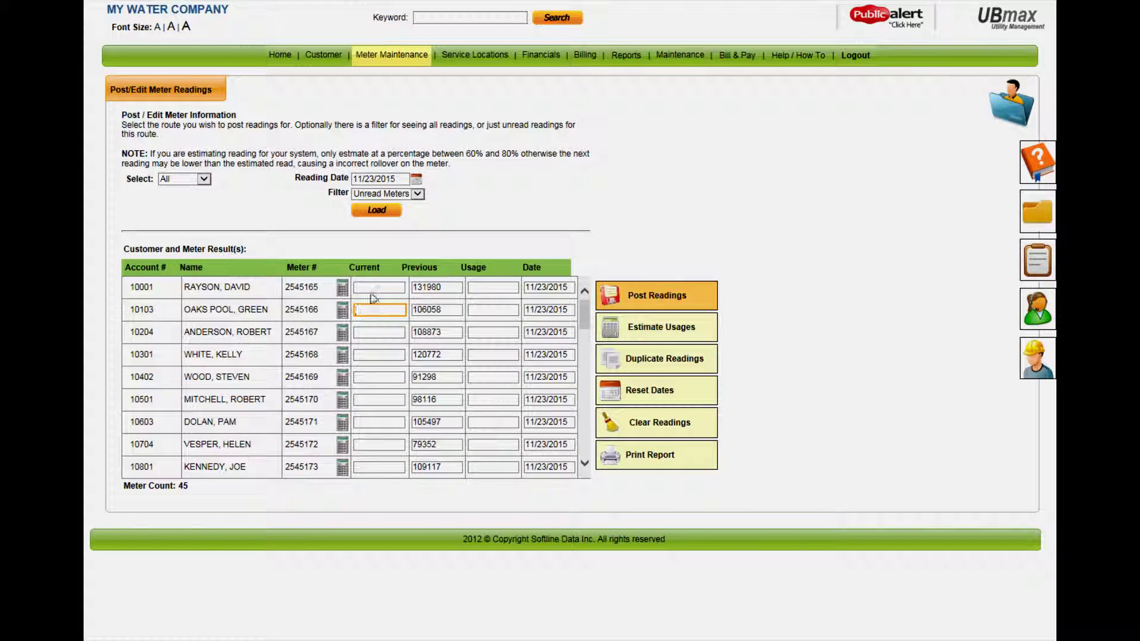
click(371, 285)
key(Tab)
text(109854)
key(Tab)
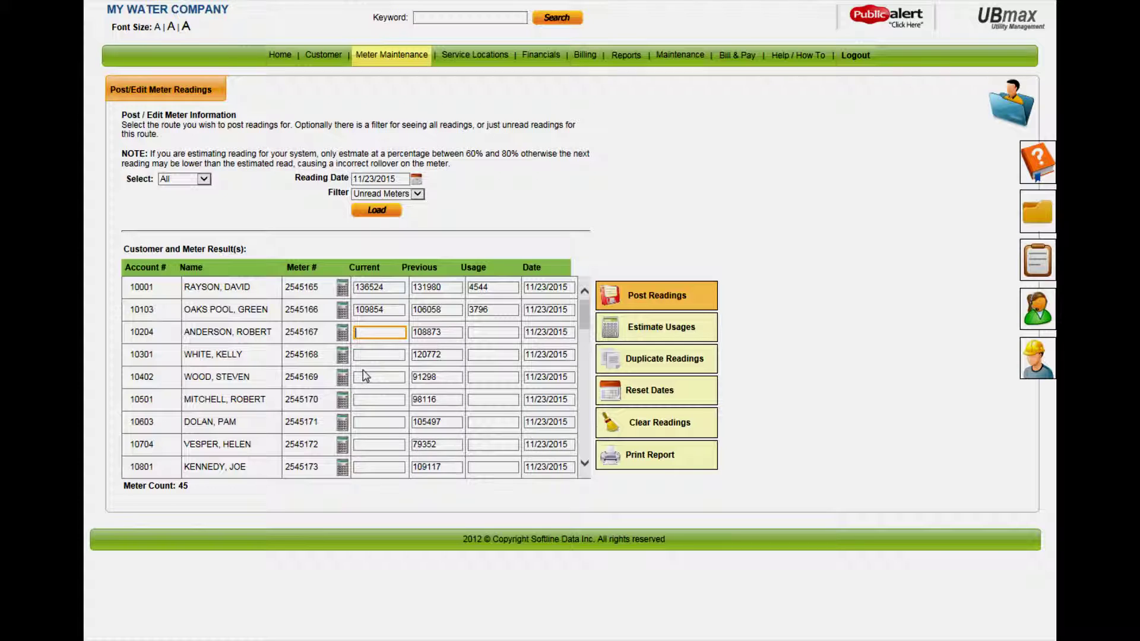
Estimate the current readings individually for the third through seventh meters in the list
click(343, 333)
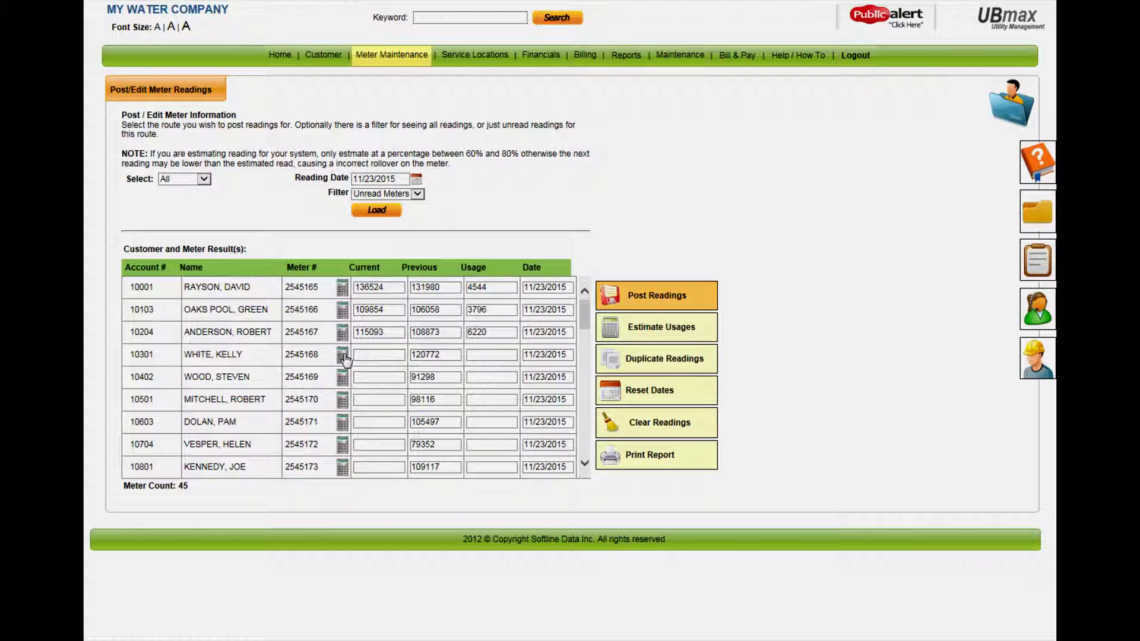
click(344, 357)
click(342, 378)
click(346, 403)
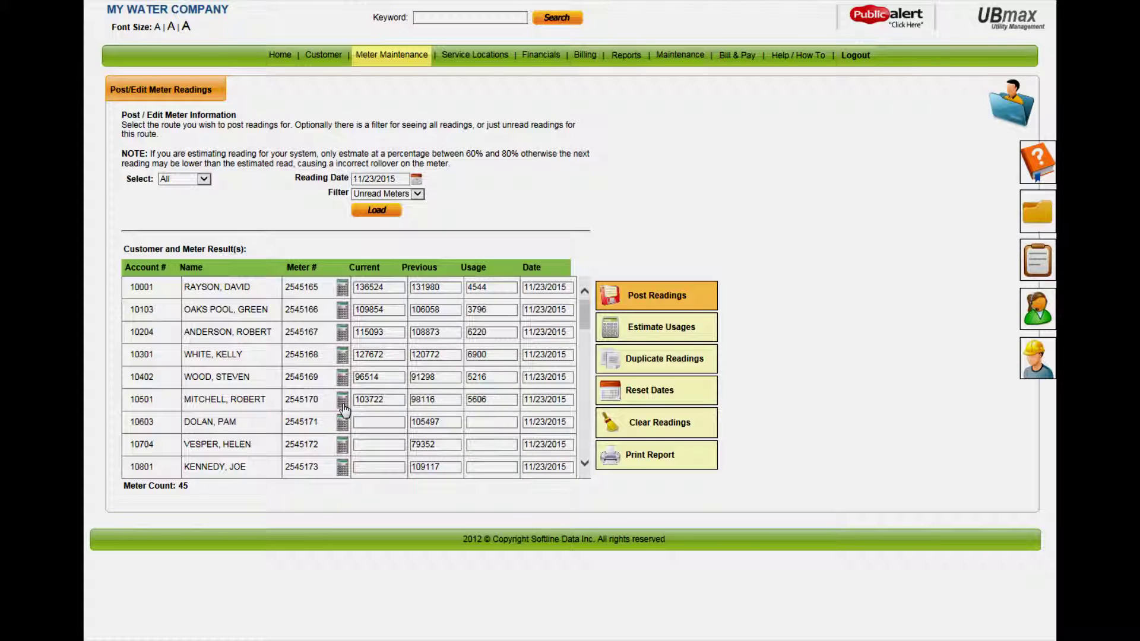
click(343, 423)
Switch to the UBmaxHDS handheld interface, set the reader type to Badger, and view the available Badger models
mouse_move(720, 640)
click(720, 600)
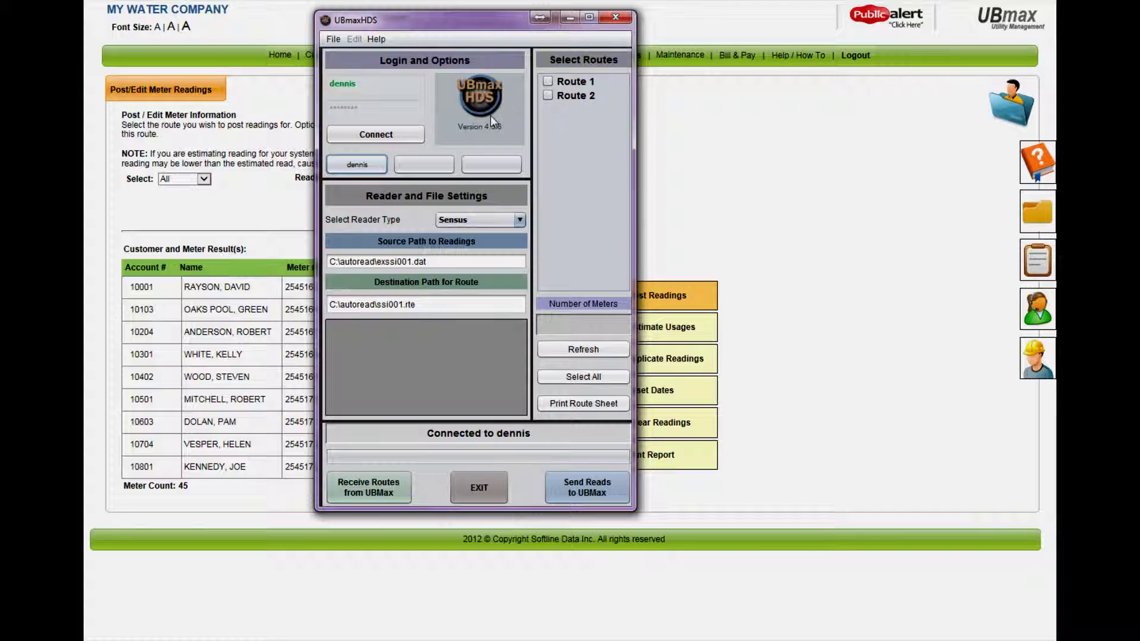
click(520, 219)
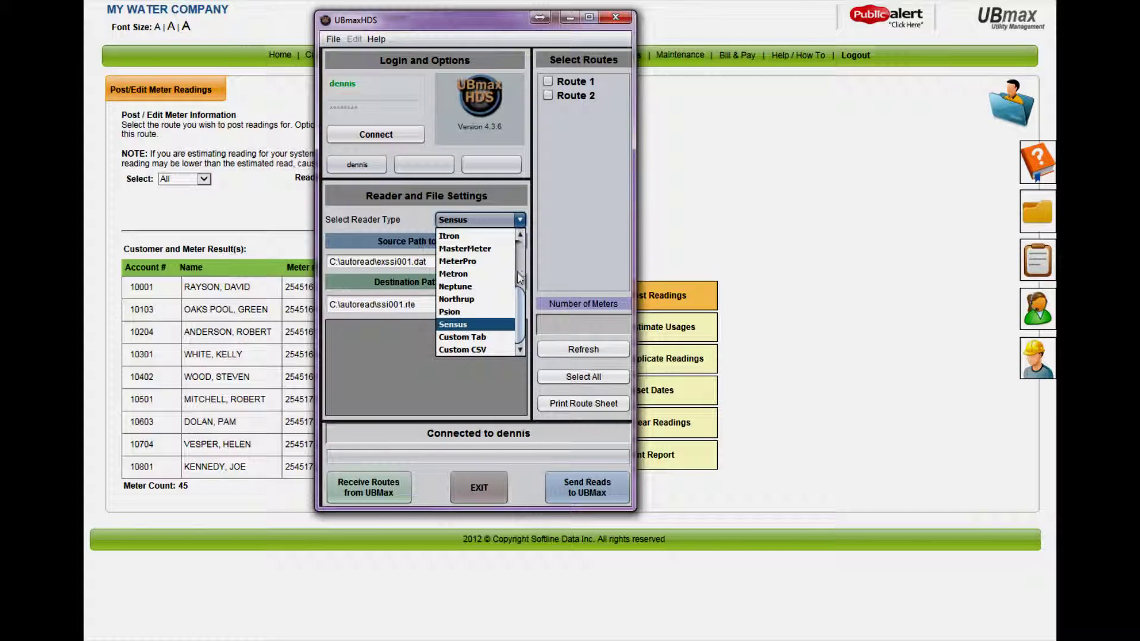
drag(520, 312, 521, 237)
click(466, 259)
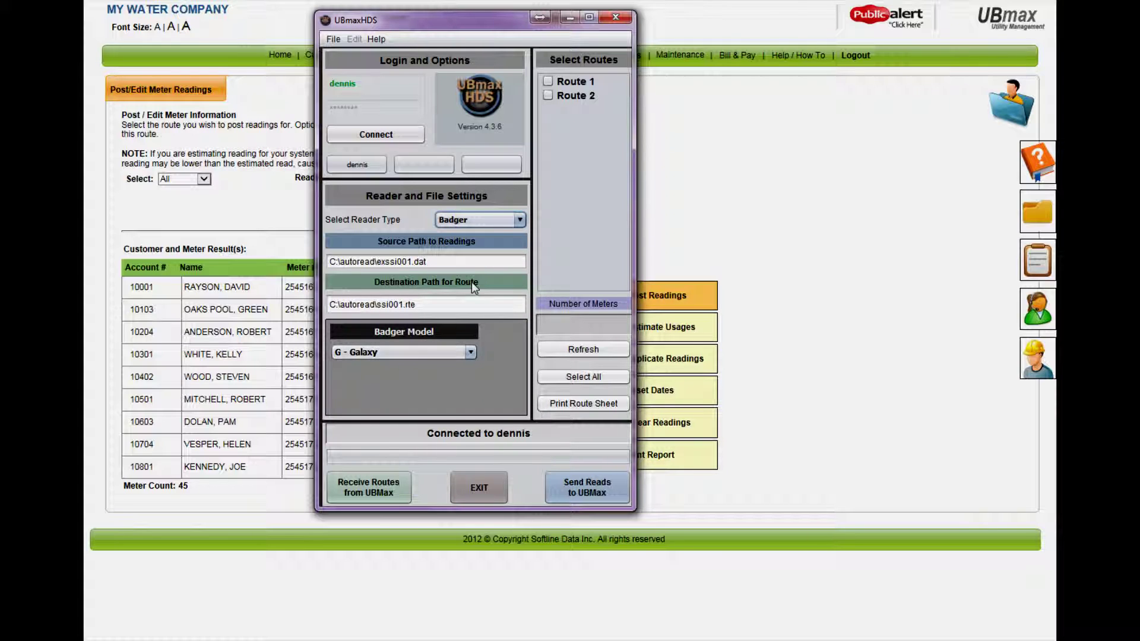
click(470, 353)
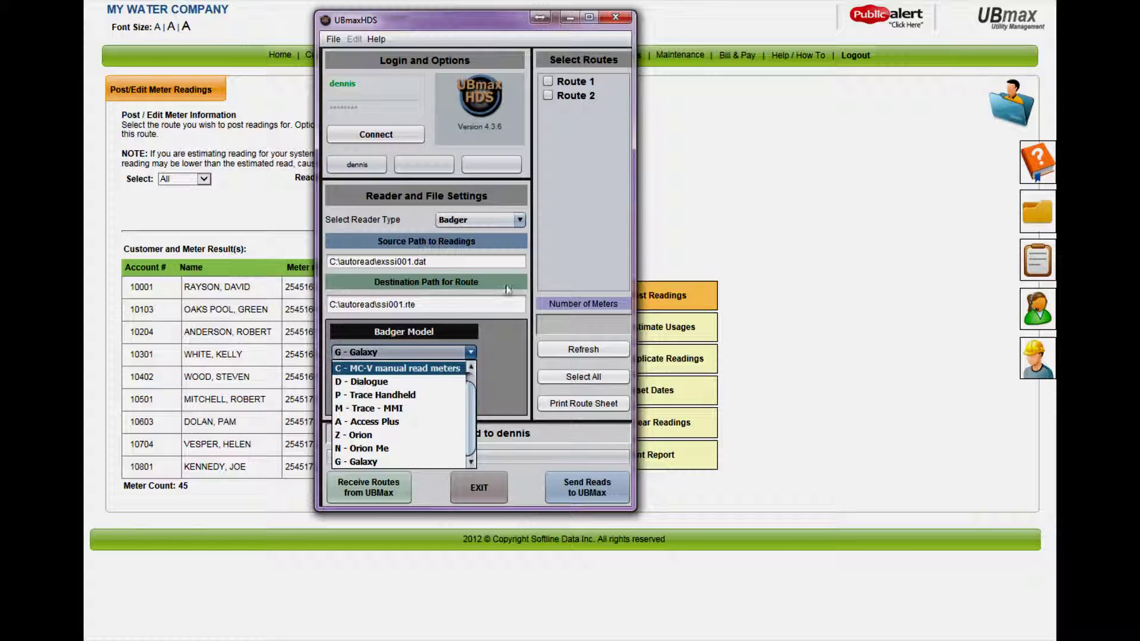
Set the reader type to Sensus and exit the UBmaxHDS handheld interface
click(520, 219)
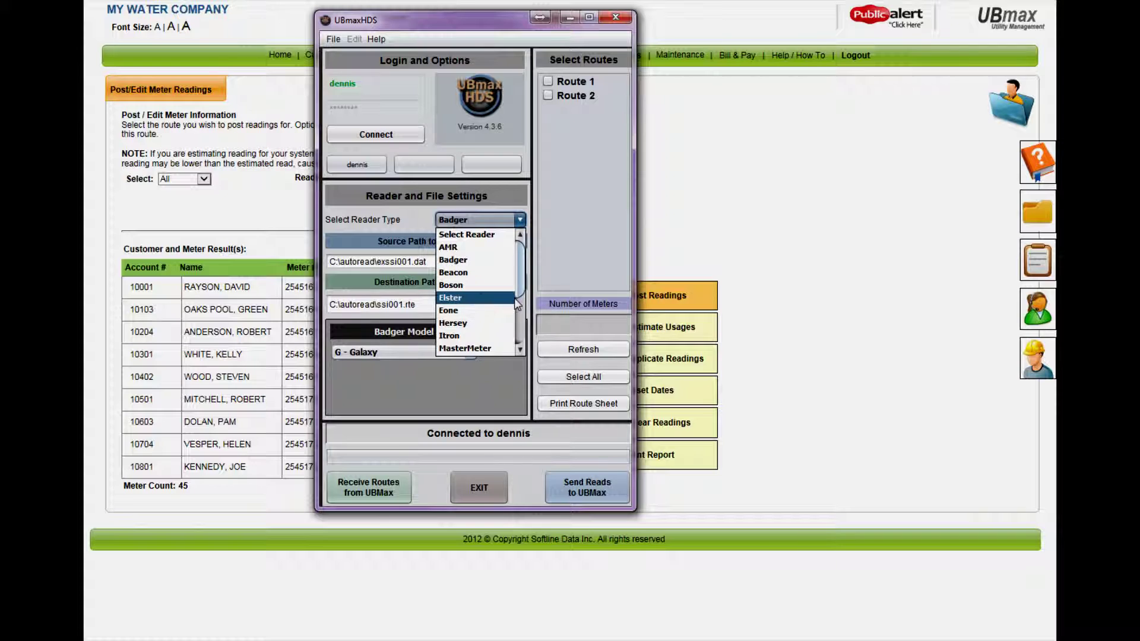
scroll(514, 300, down, 3)
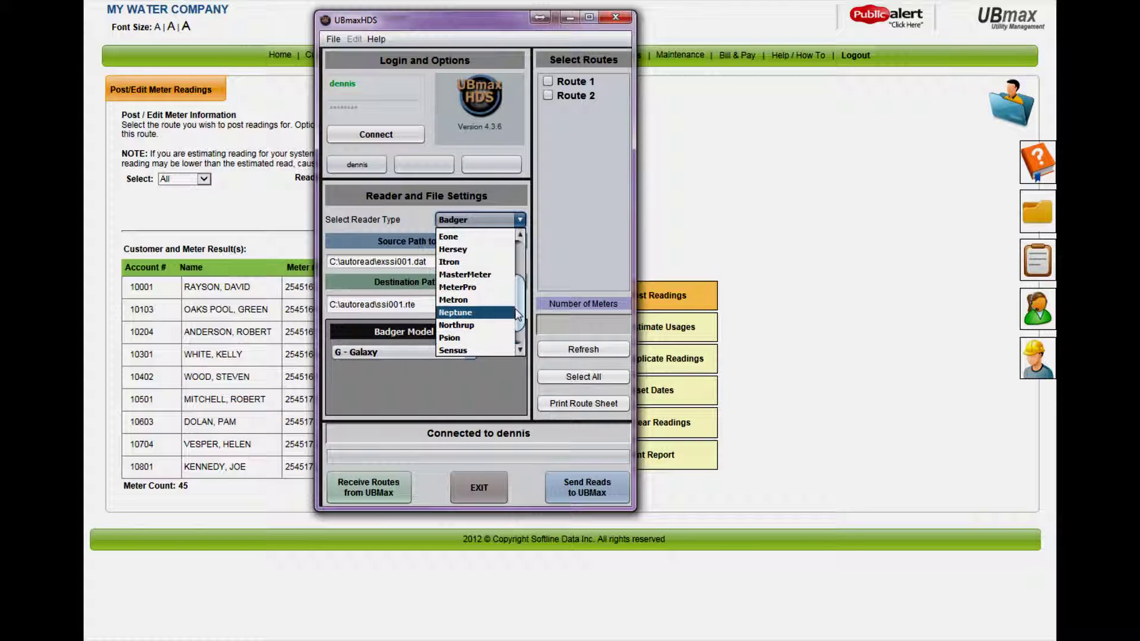
scroll(514, 309, down, 3)
click(483, 326)
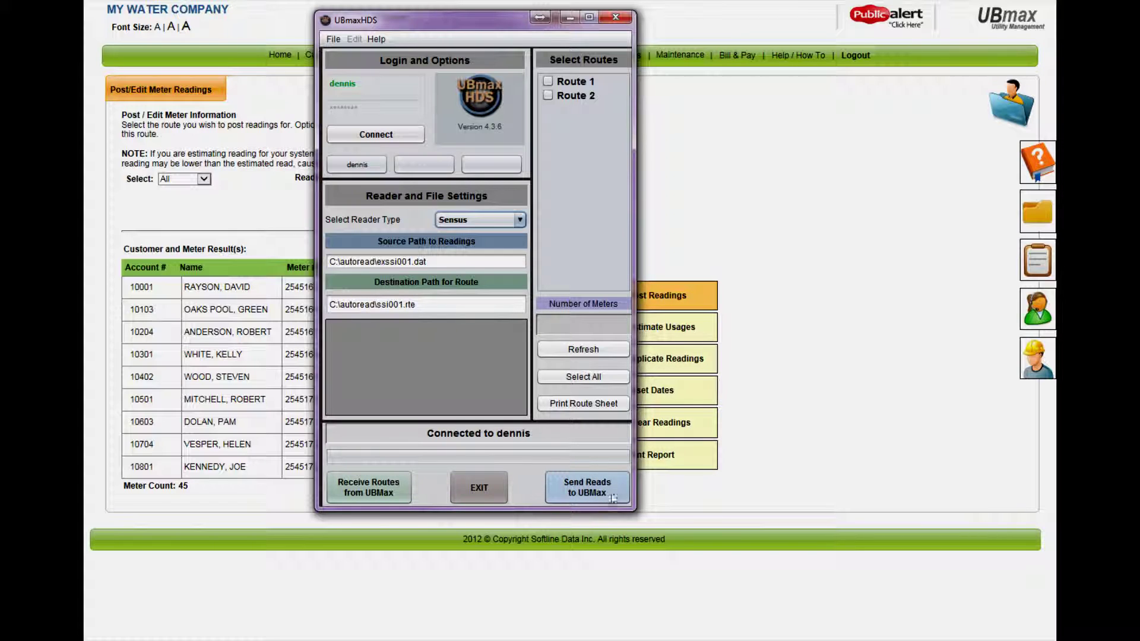
click(476, 487)
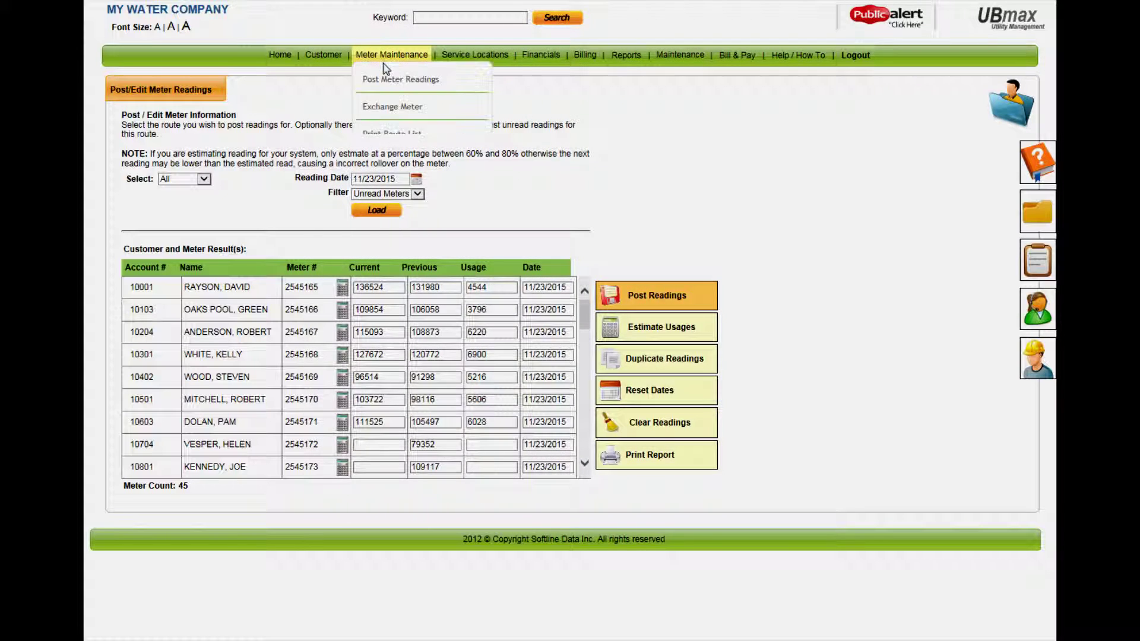
Reopen meter reading posting, discarding the unposted readings, and estimate usages for all unread meters dated 11/23/2015
click(390, 81)
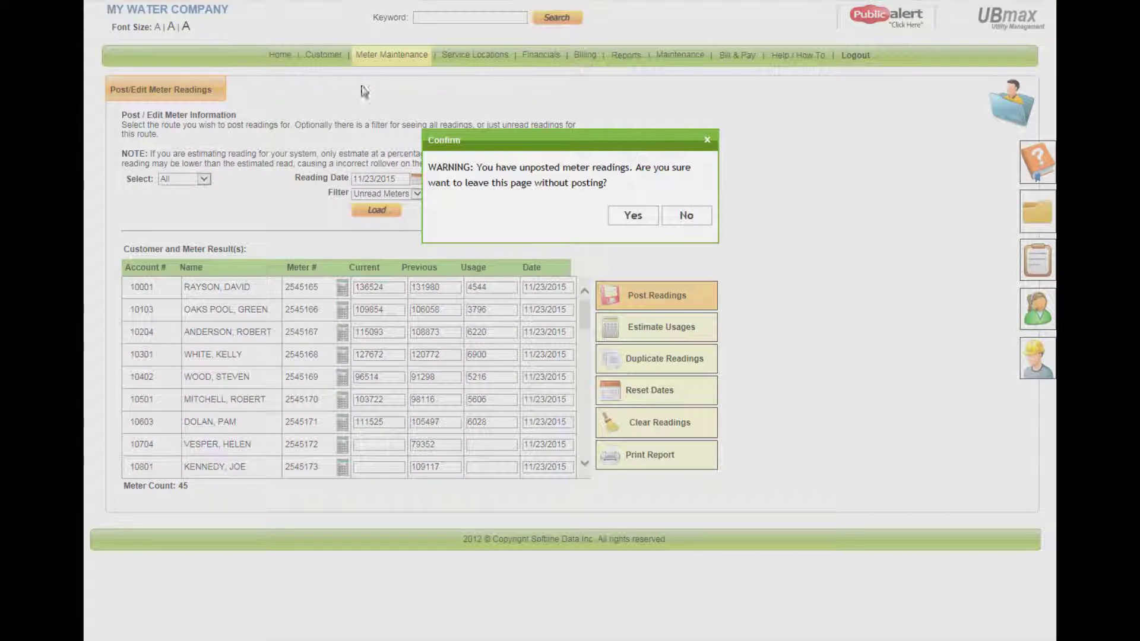
click(628, 214)
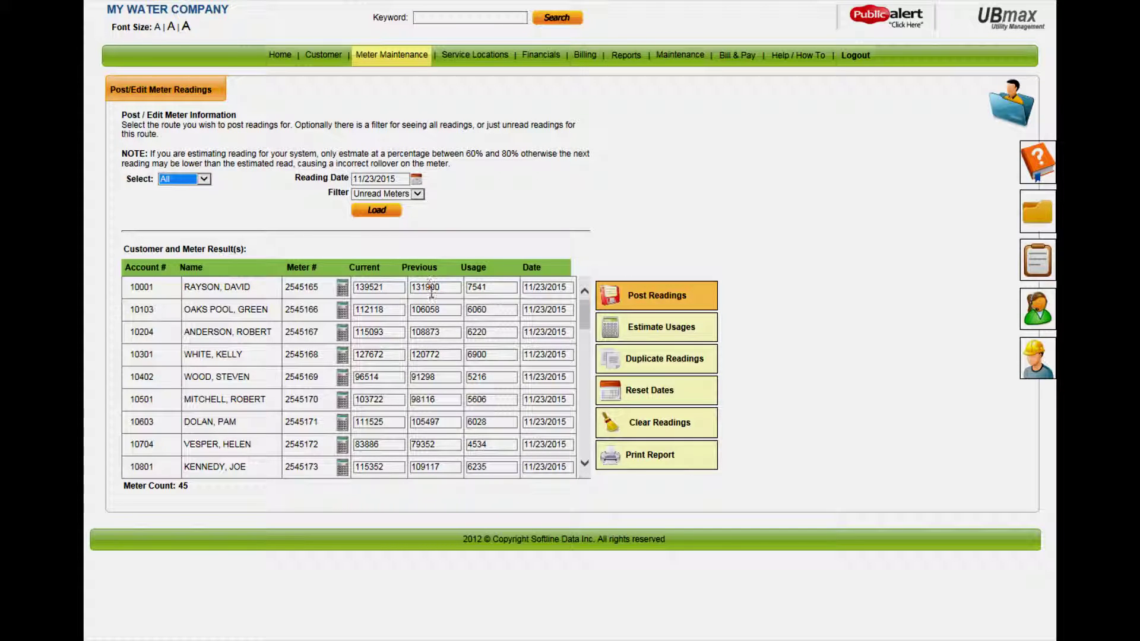
drag(587, 313, 579, 285)
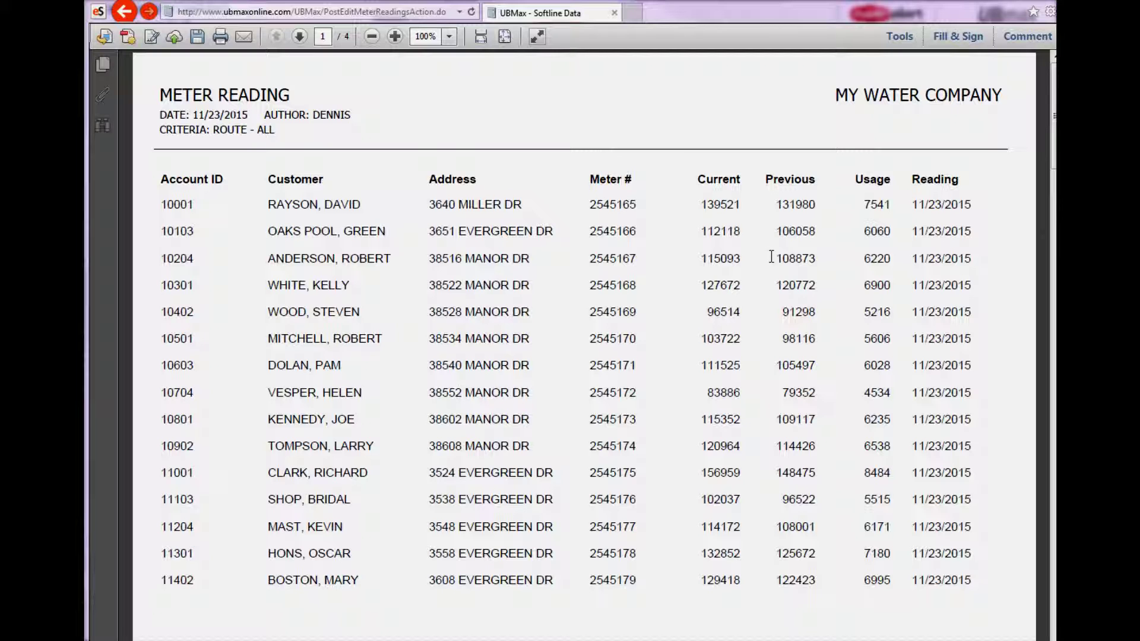
Search the meter reading report for a customer by name
right_click(694, 217)
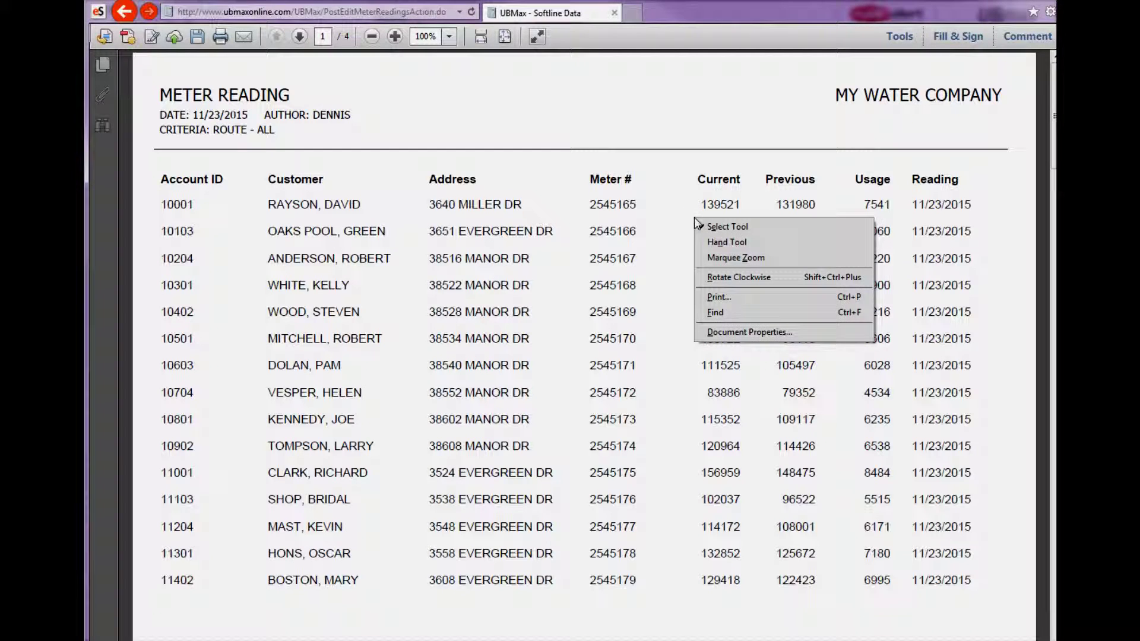
click(733, 316)
text(formo)
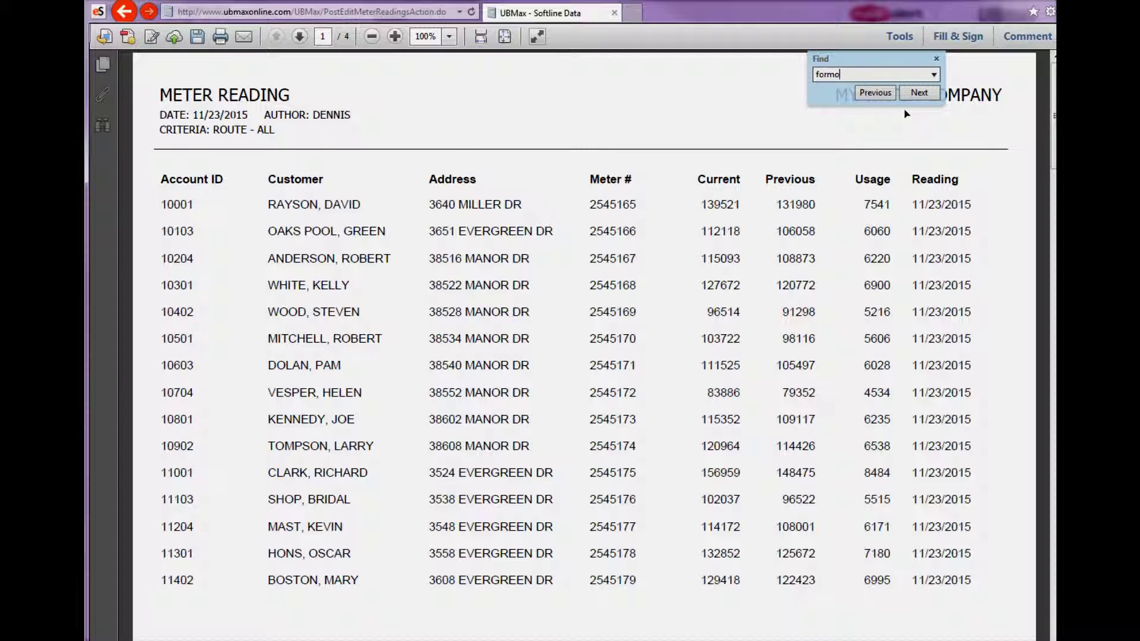
click(919, 93)
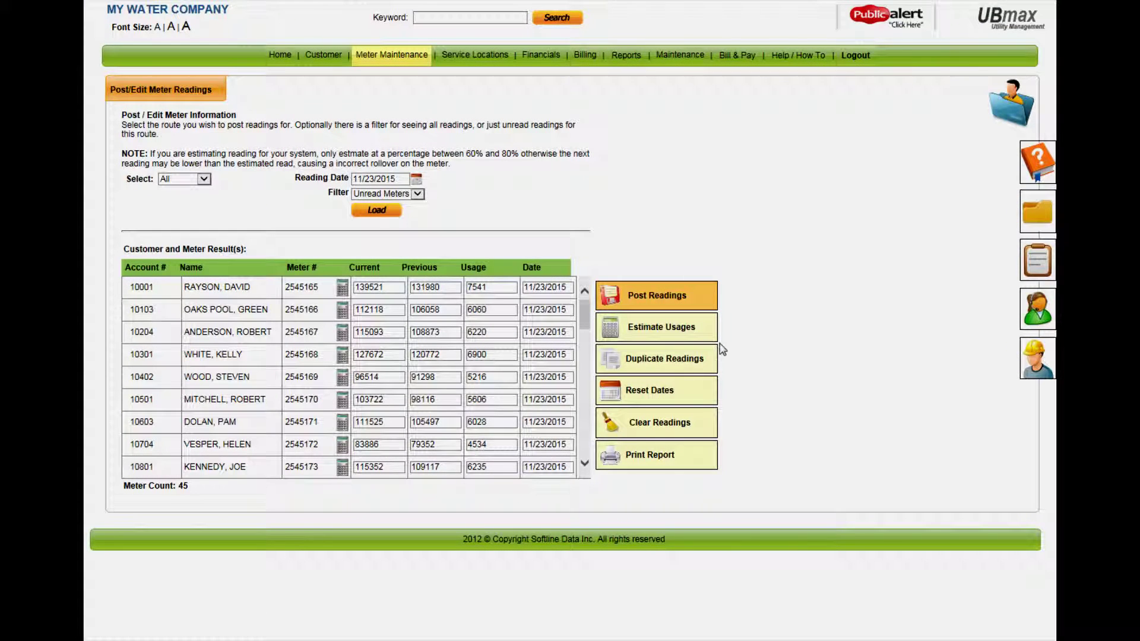
Post the estimated readings for all loaded meters
click(646, 300)
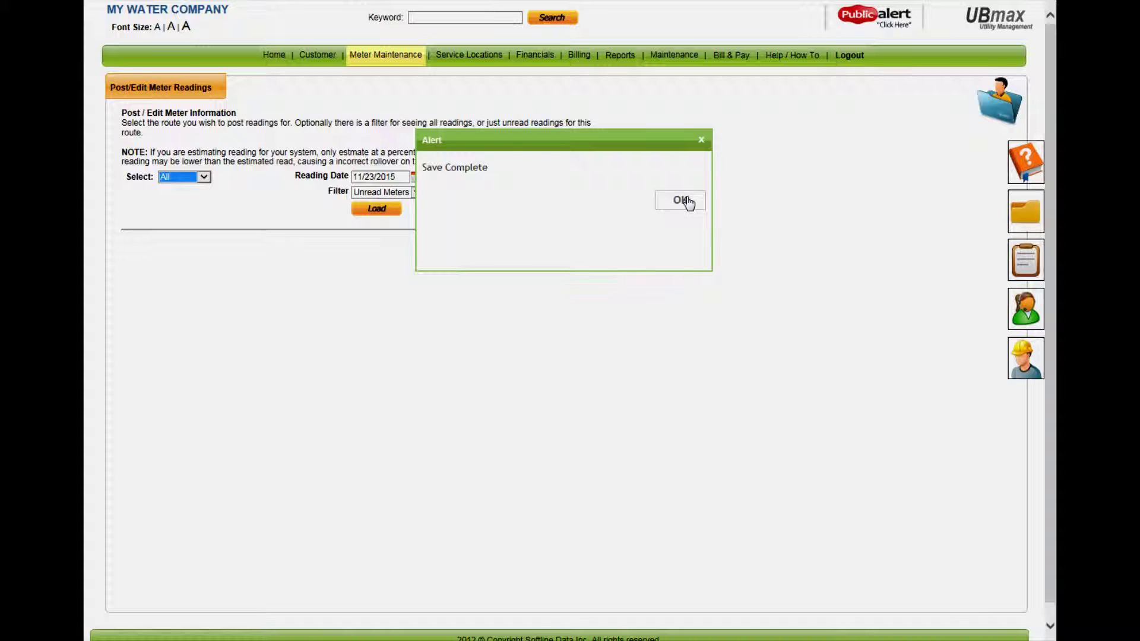
click(683, 201)
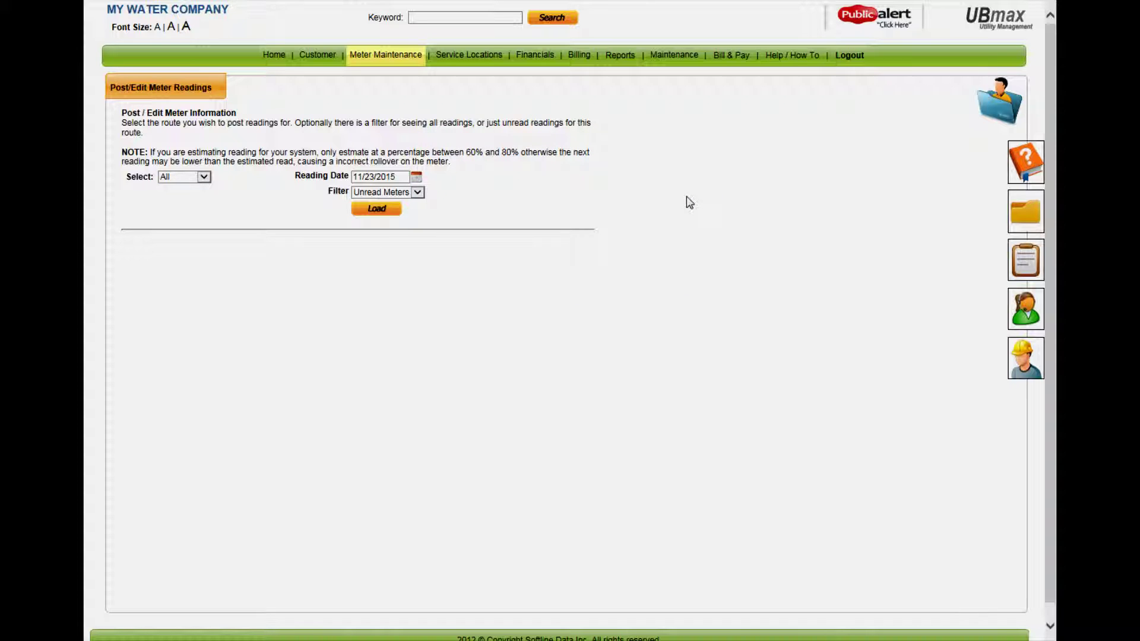
Open payment posting and add a check payment of 80.30 with reference 1245 for the first customer account to the batch
mouse_move(534, 59)
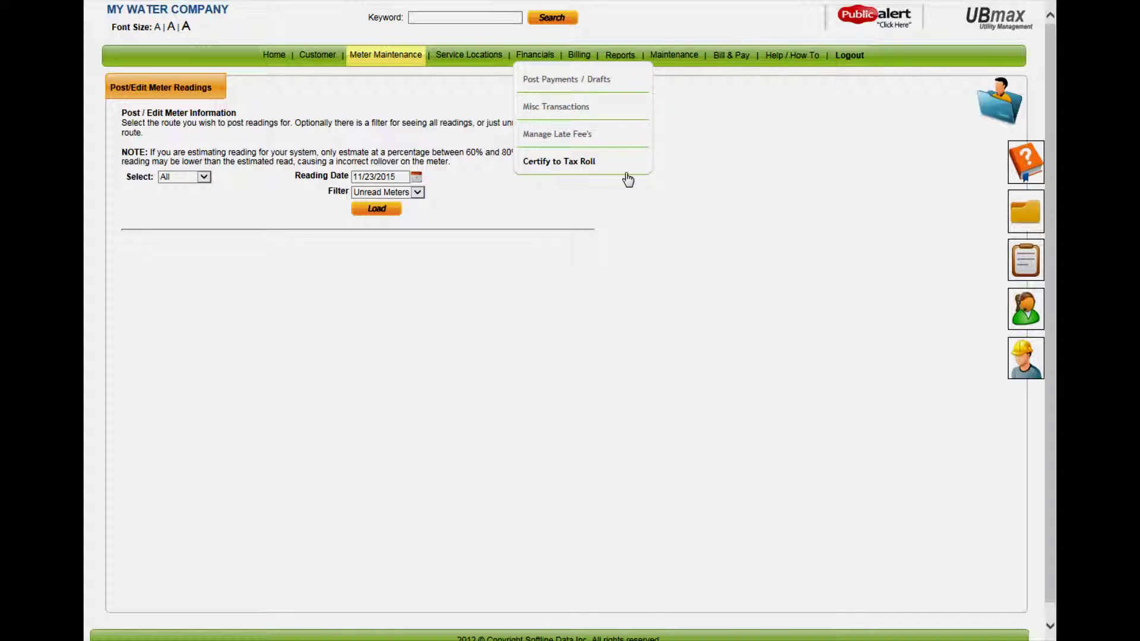
click(557, 83)
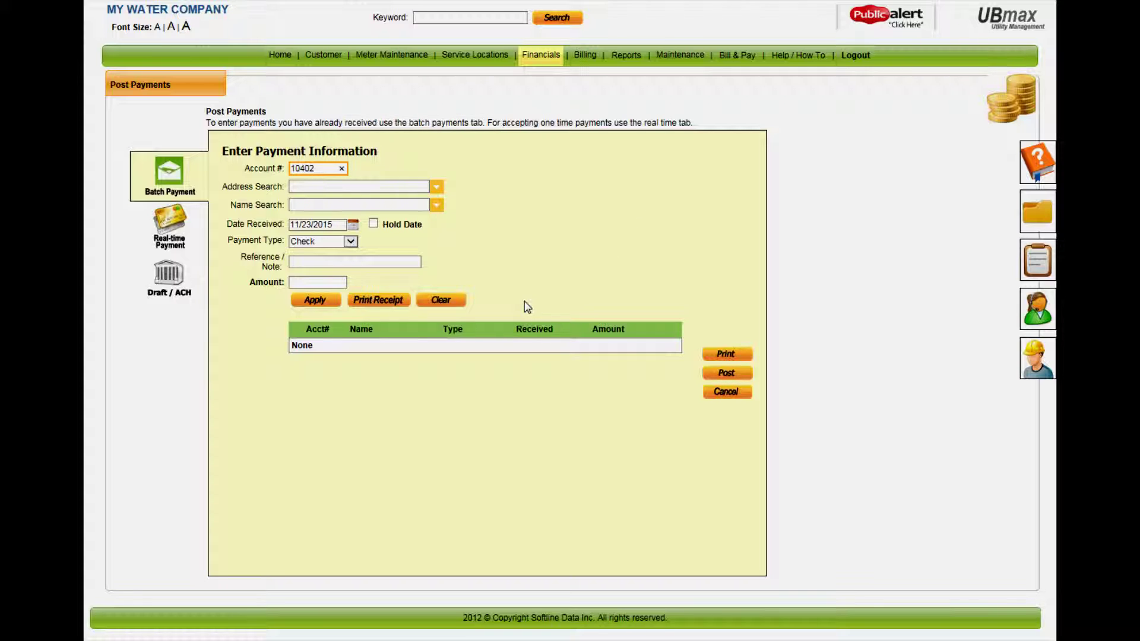
key(Tab)
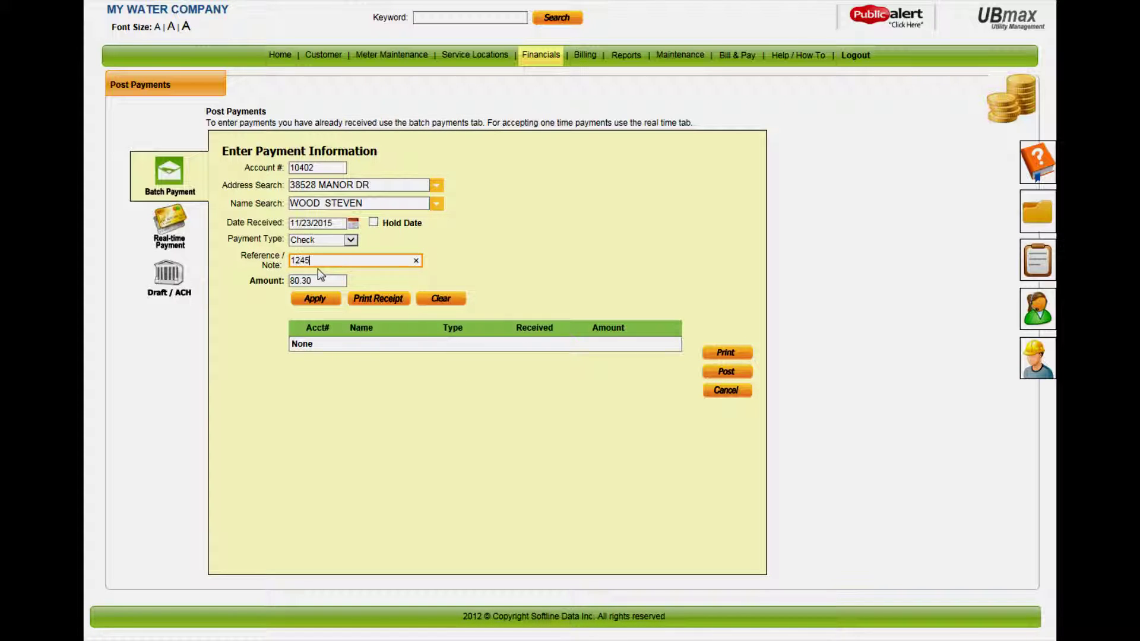
click(315, 299)
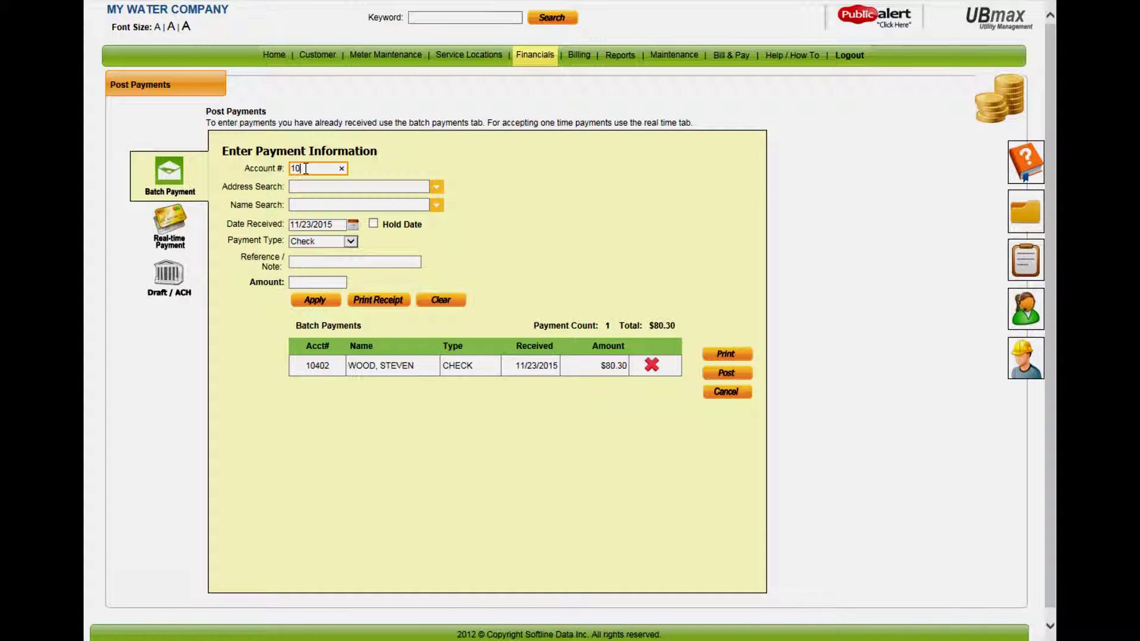
Add a money order payment of 84.70 with reference 012121 for a second customer account to the batch
key(Tab)
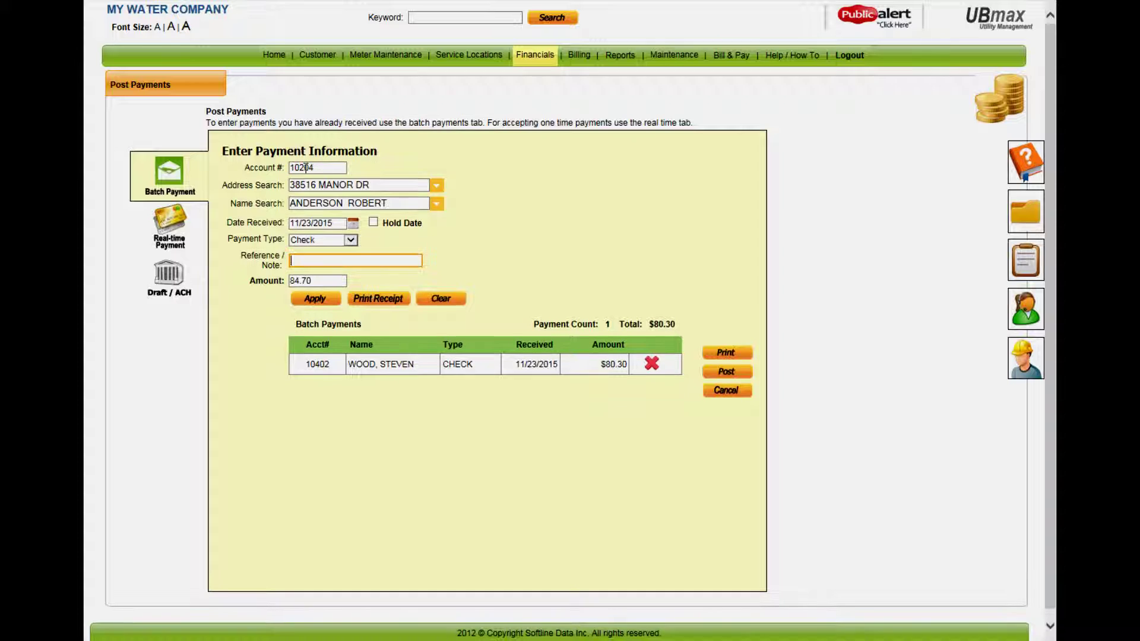
click(352, 240)
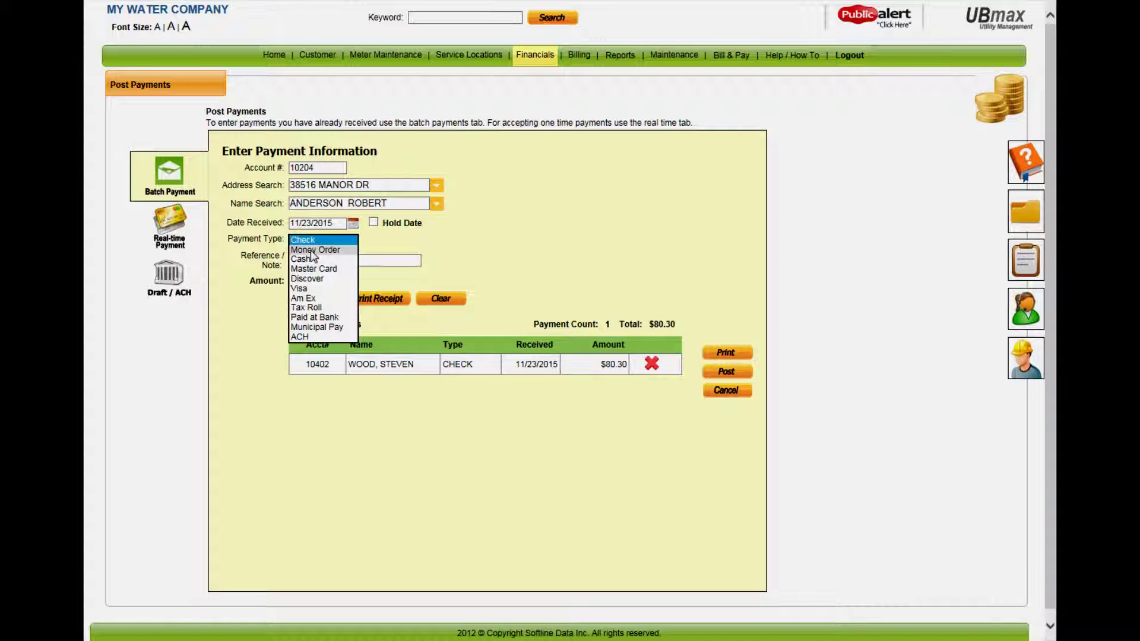
click(307, 254)
click(309, 260)
text(012121)
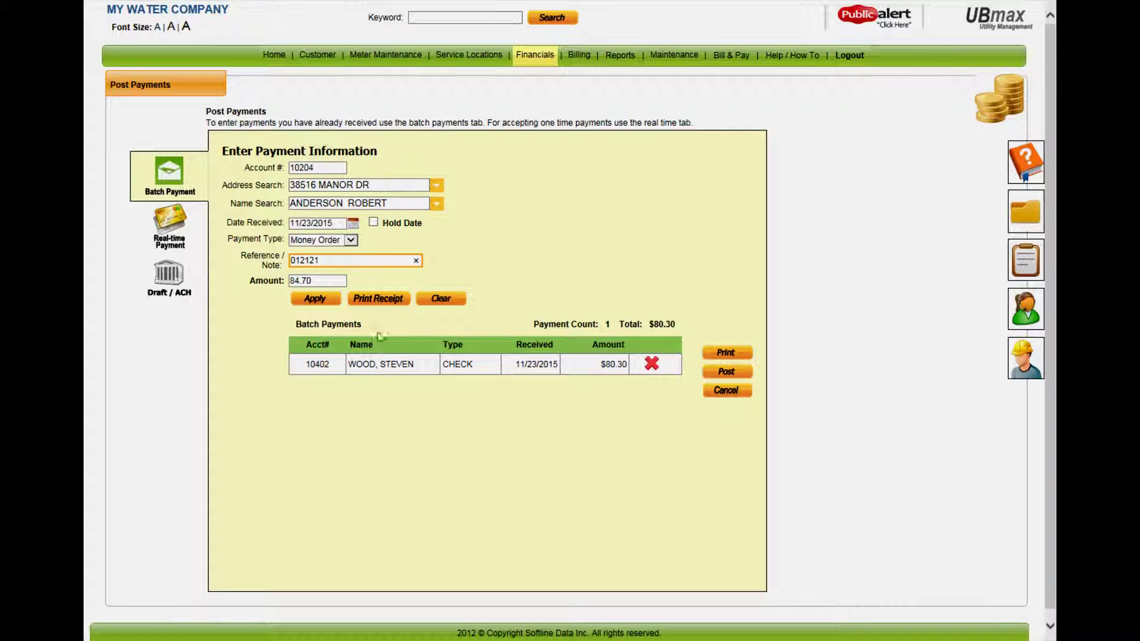
click(318, 298)
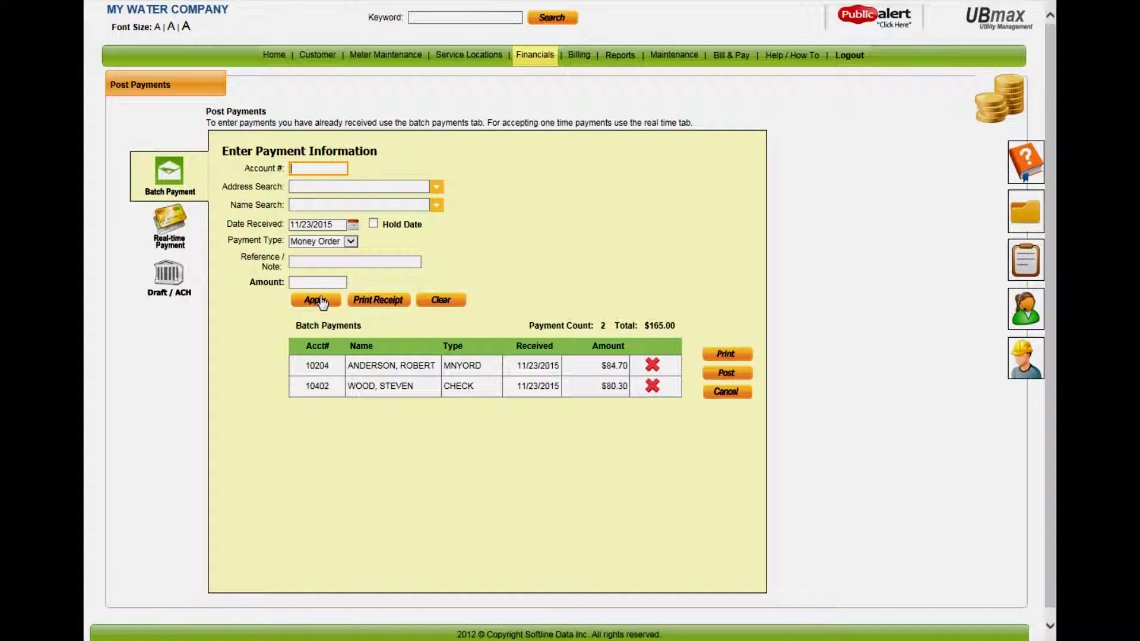
Look up a third customer by name and enter a cash payment of 40.00
click(377, 205)
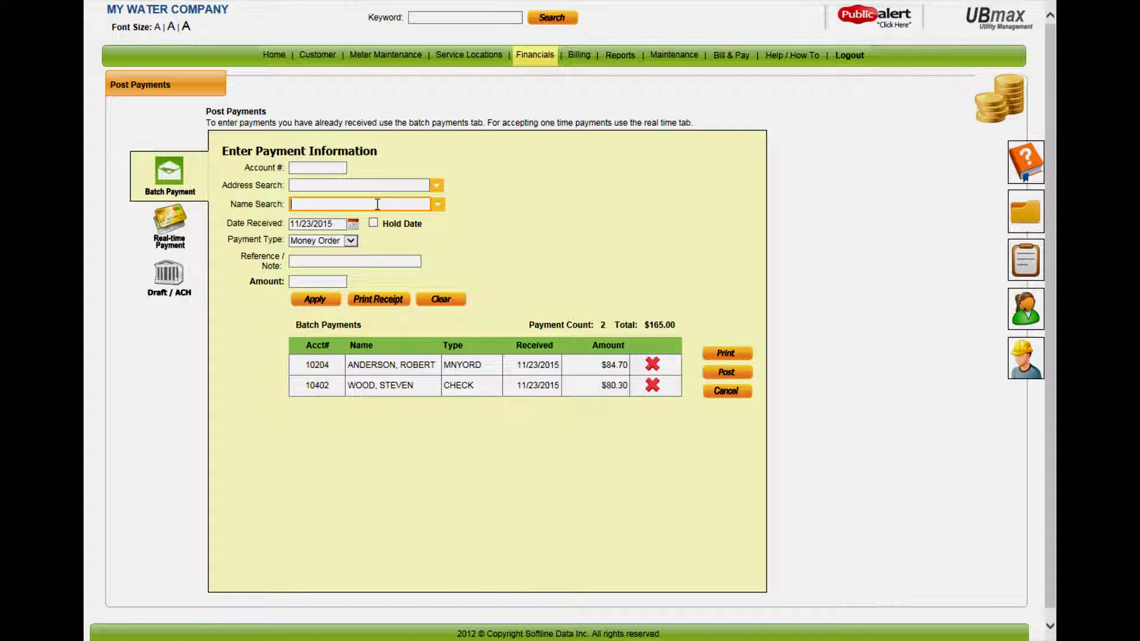
text(jer)
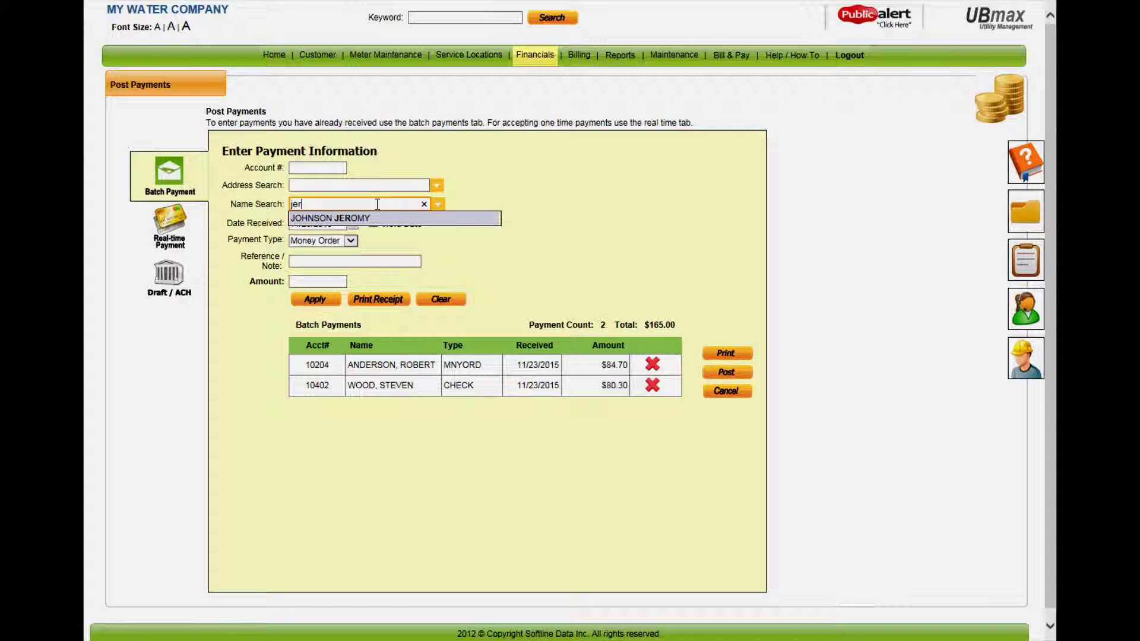
click(372, 219)
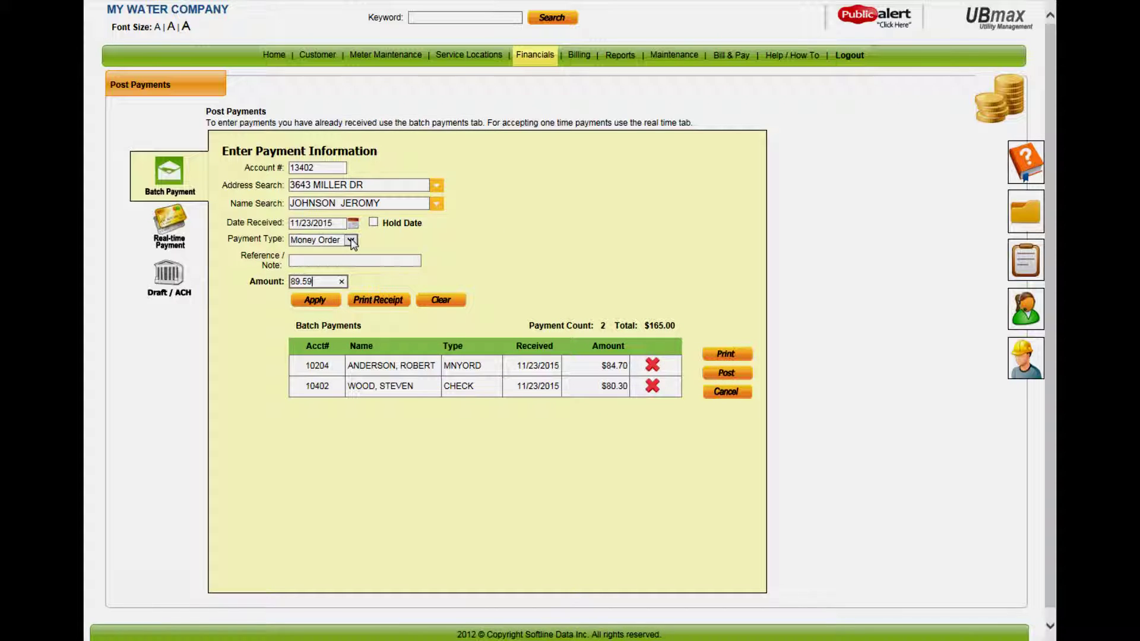
click(352, 240)
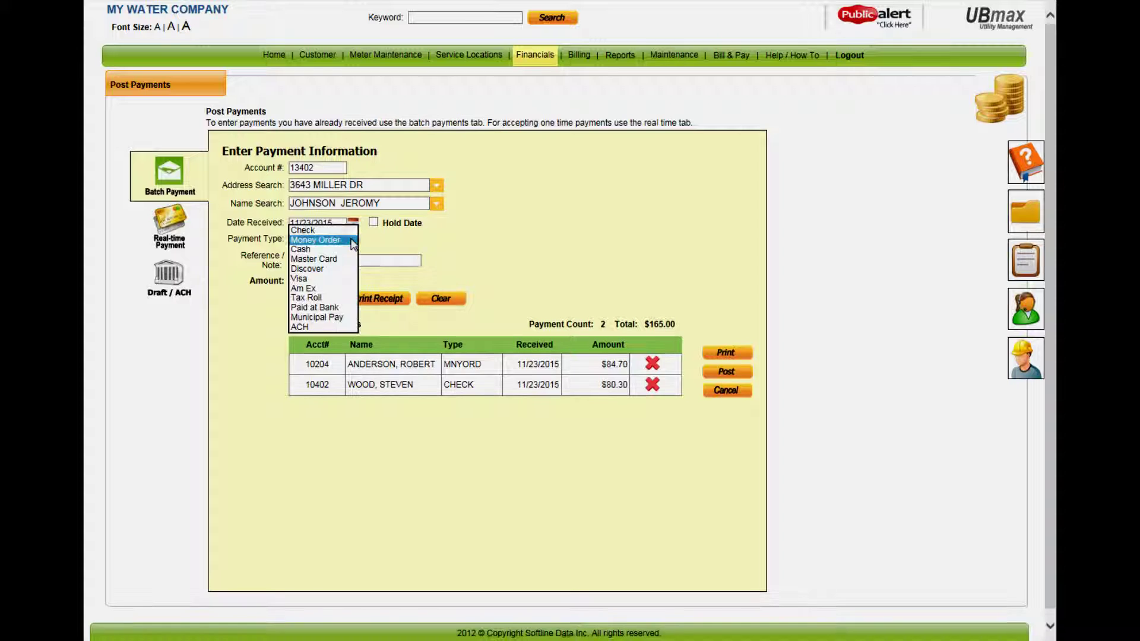
click(319, 255)
double_click(313, 281)
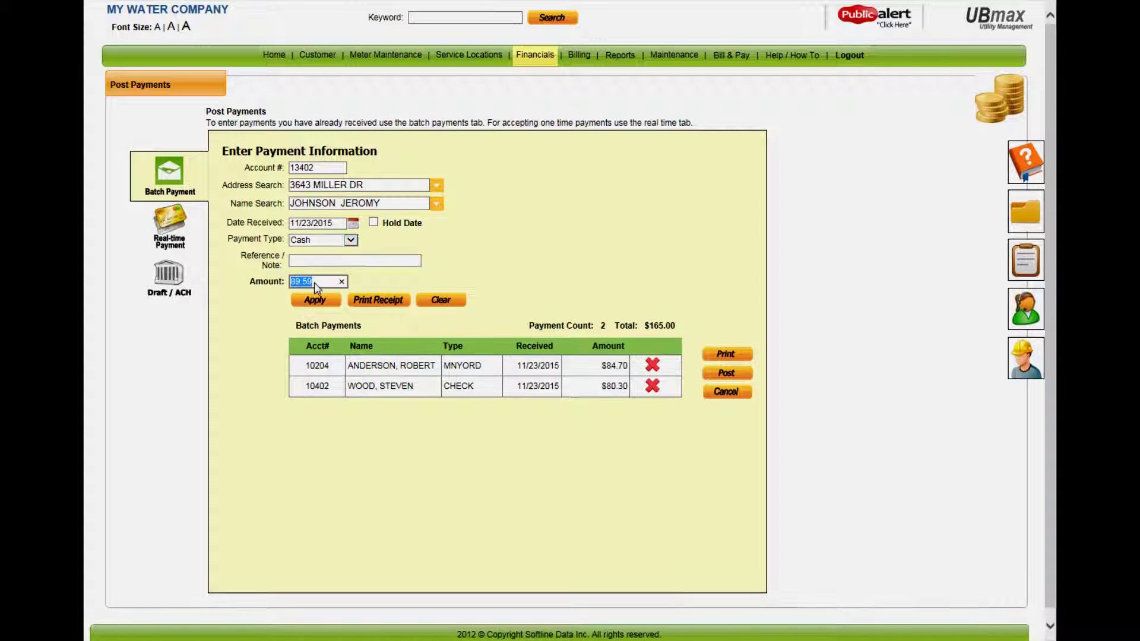
text(40)
Generate a receipt for the 40.00 cash payment, close it, and add the payment to the batch
click(378, 300)
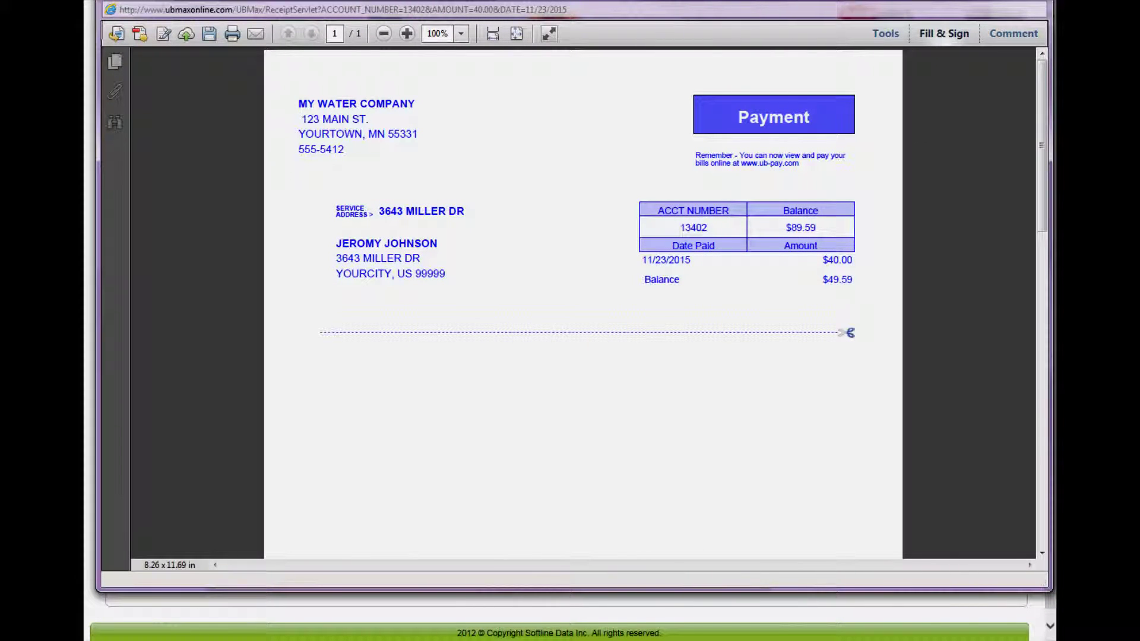
key(alt+F4)
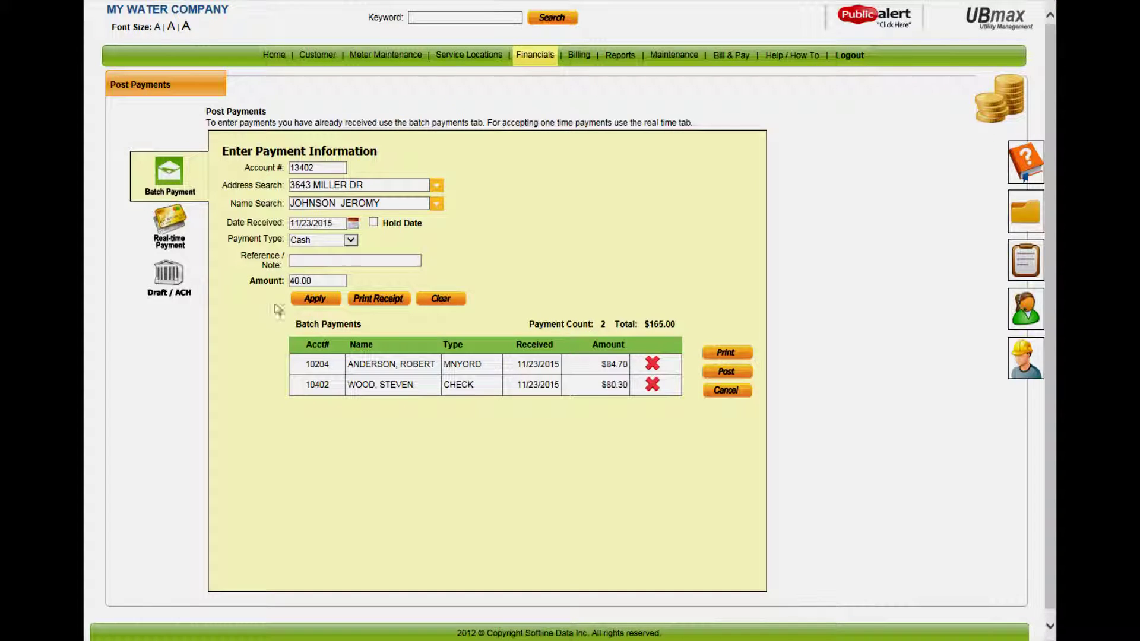
click(311, 298)
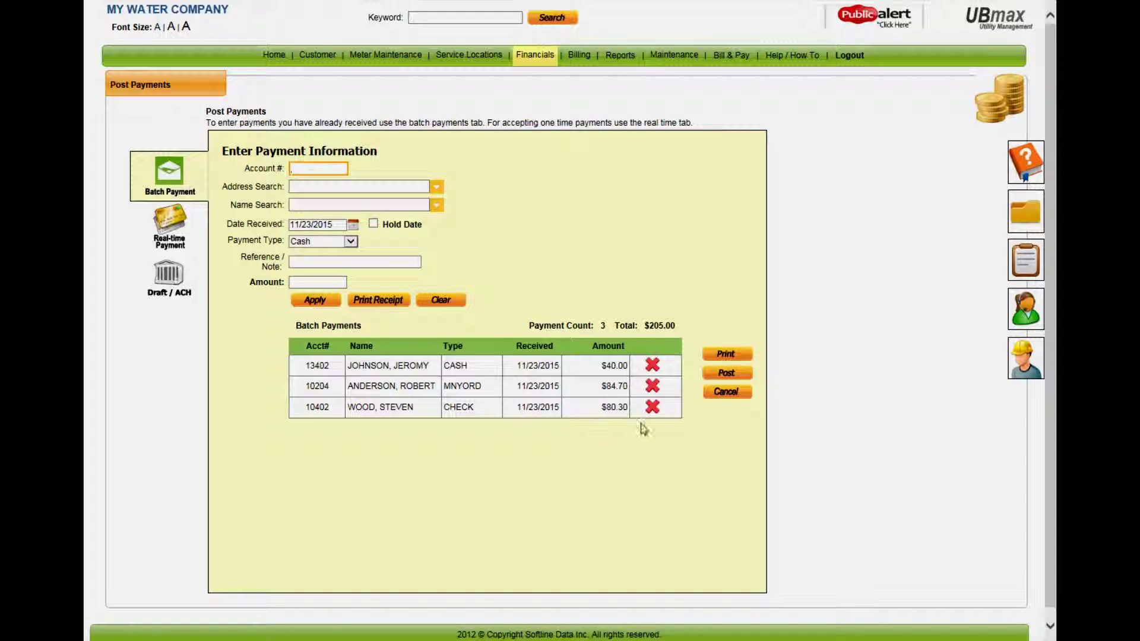
Post the batch of three payments and acknowledge the posting
click(727, 374)
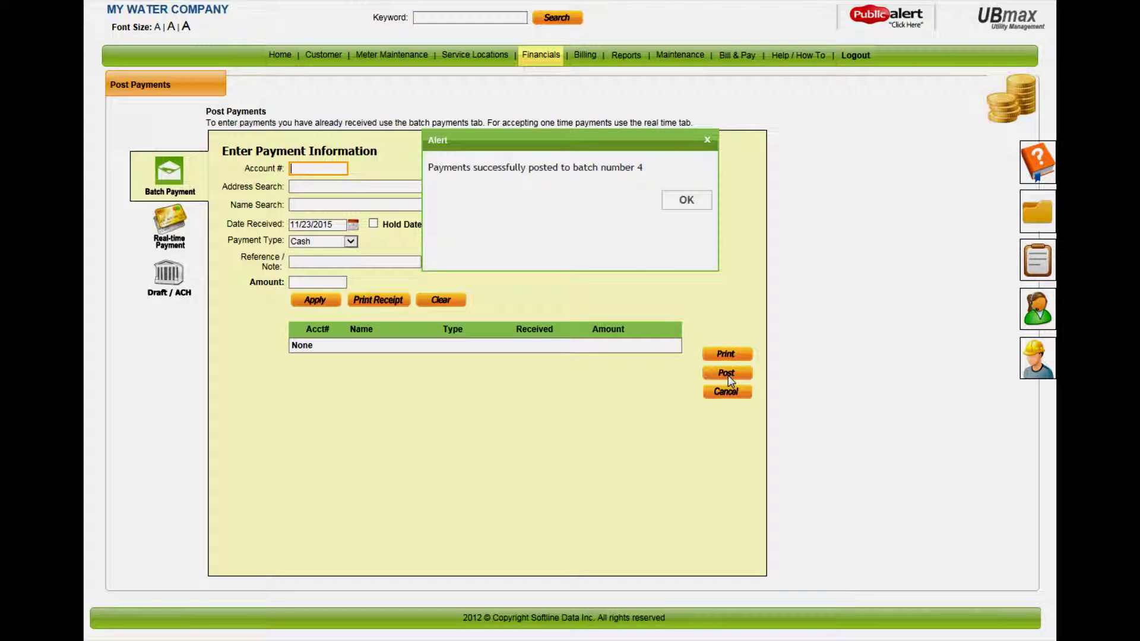
click(687, 202)
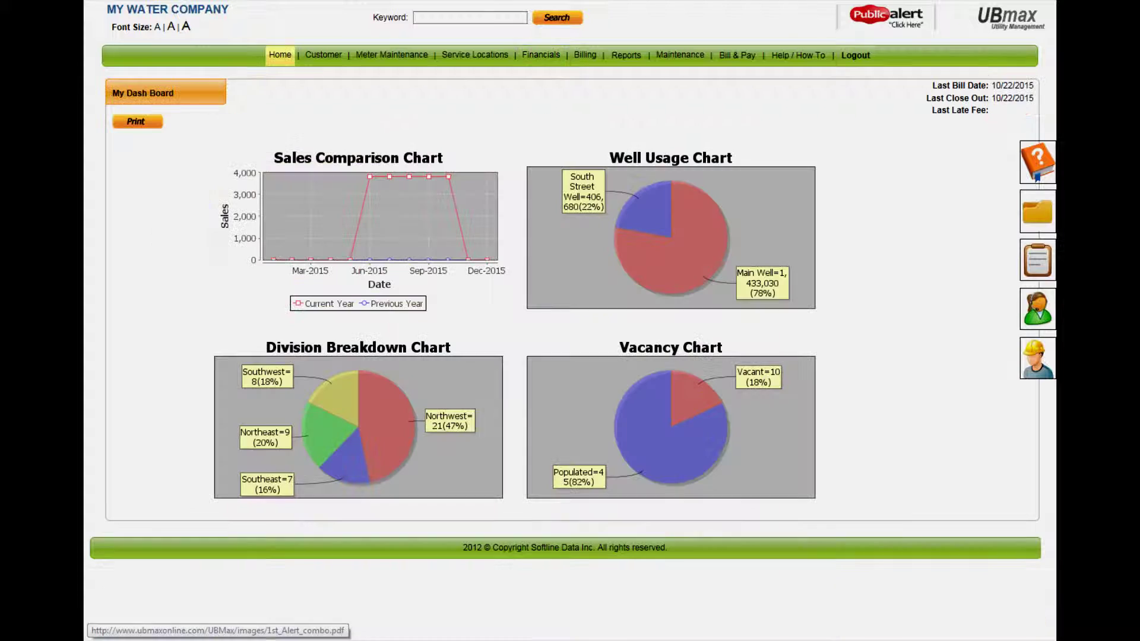
Load the customers subject to late fees with a last accepted payment date of 11/23/2015 and a 0.00 balance to ignore
click(541, 55)
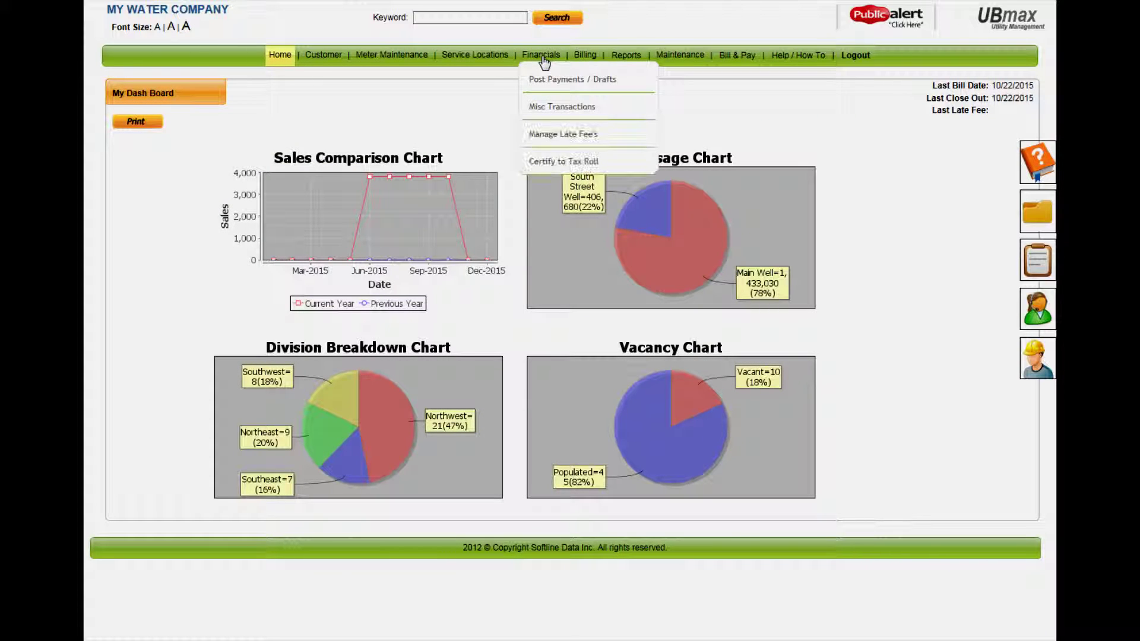
click(566, 136)
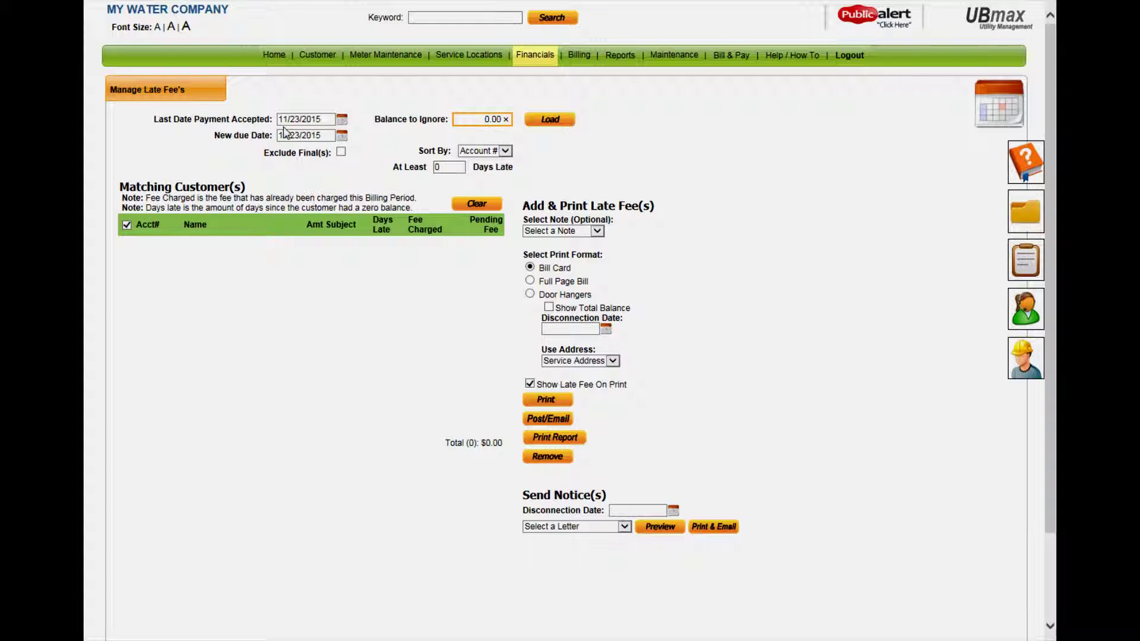
click(551, 121)
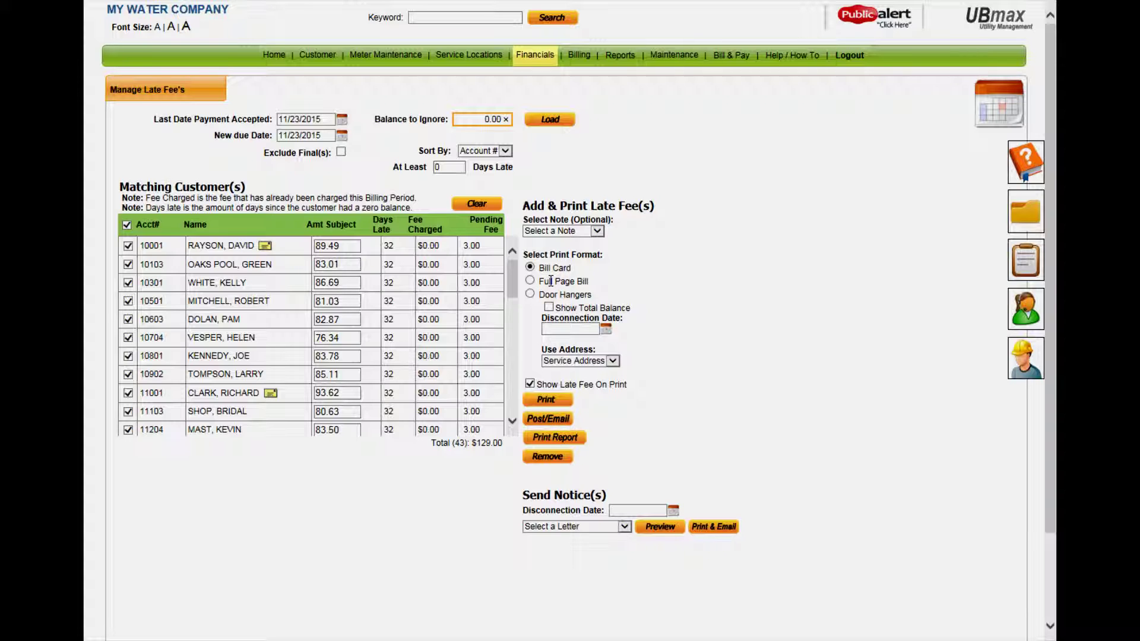
Set the late fee print format to Door Hangers with a disconnection date of 11/10/2015
click(530, 294)
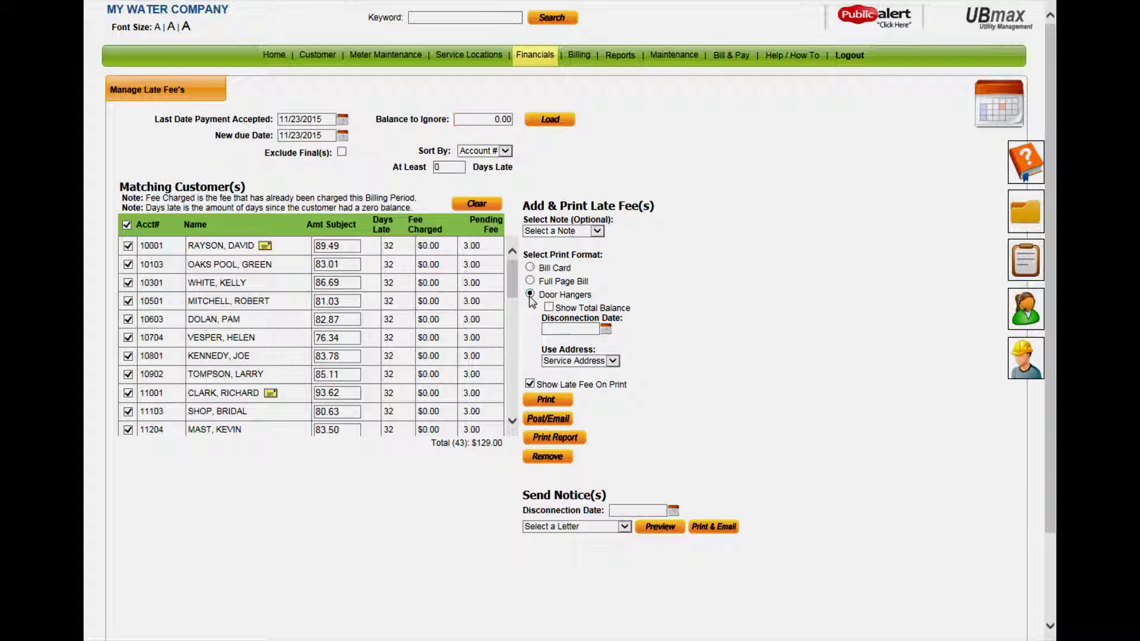
click(606, 327)
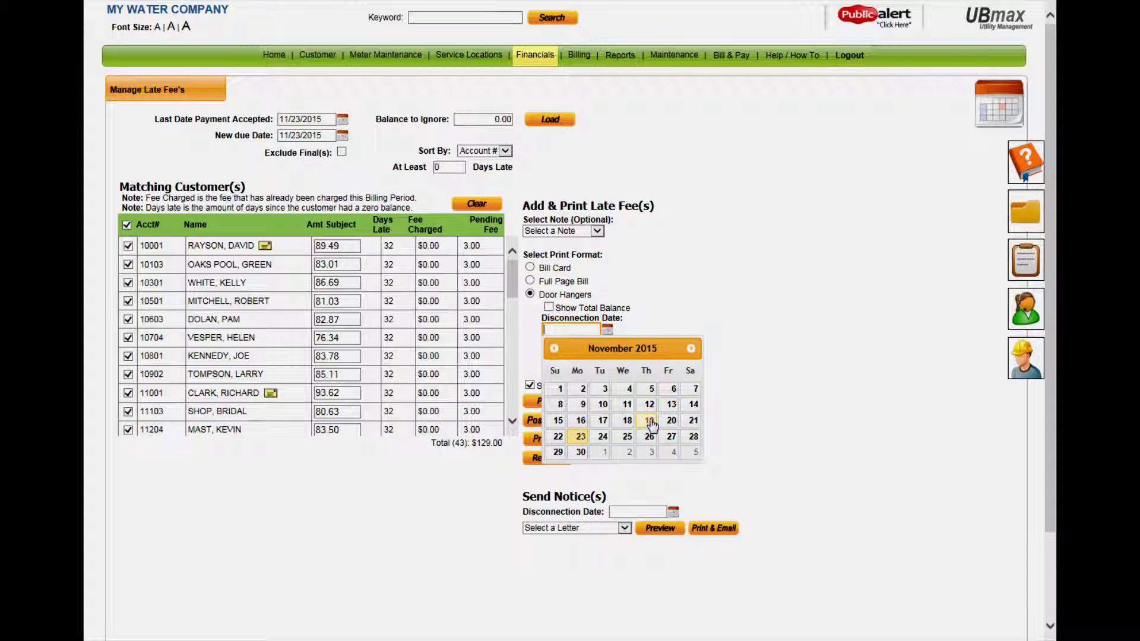
click(603, 404)
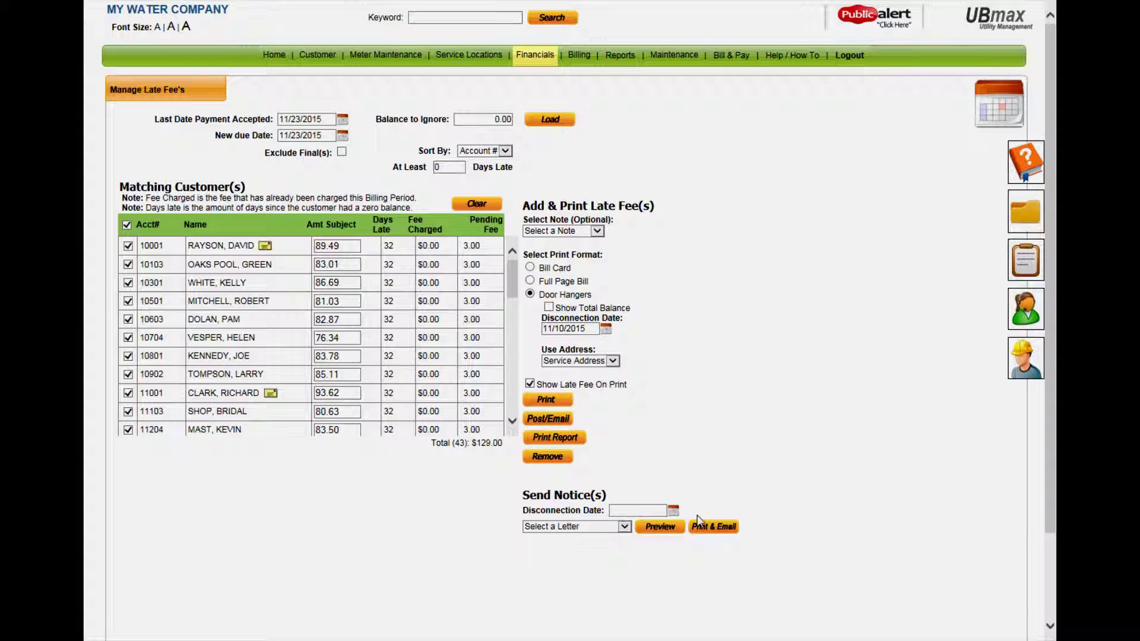
Choose the Disconnection Notice letter for the customer notices and pick its disconnection date
click(623, 527)
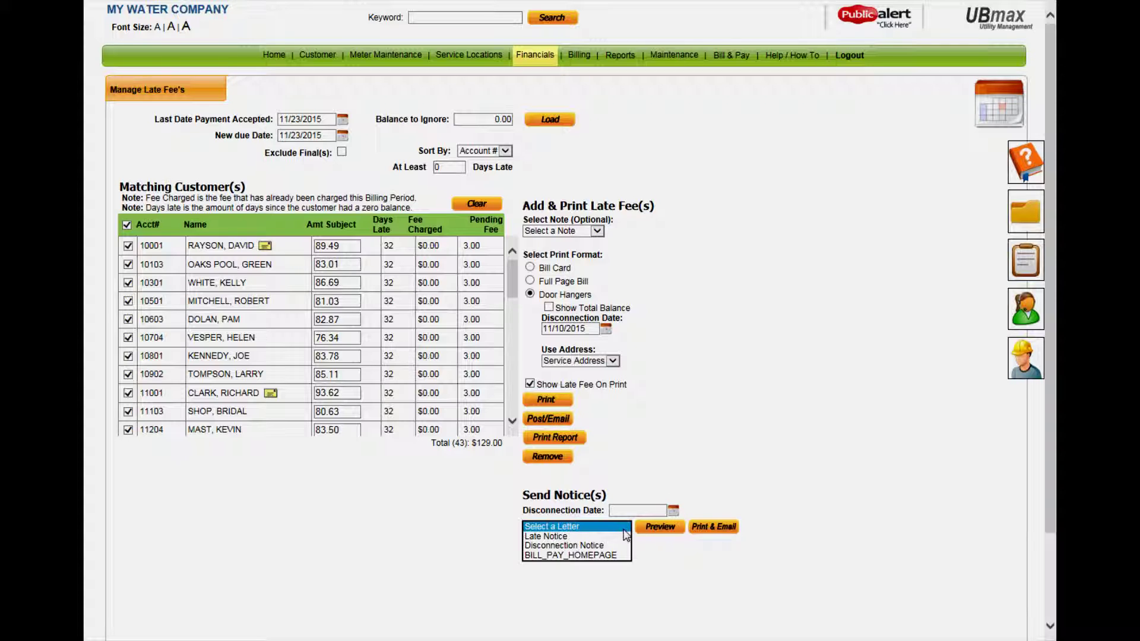
click(552, 545)
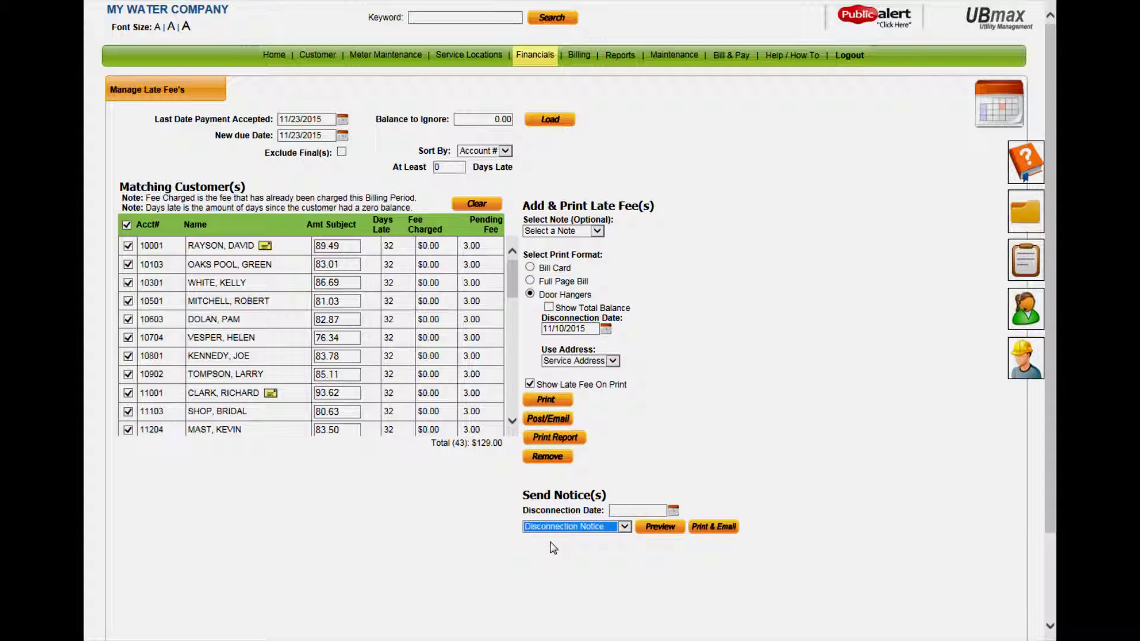
click(674, 512)
click(684, 467)
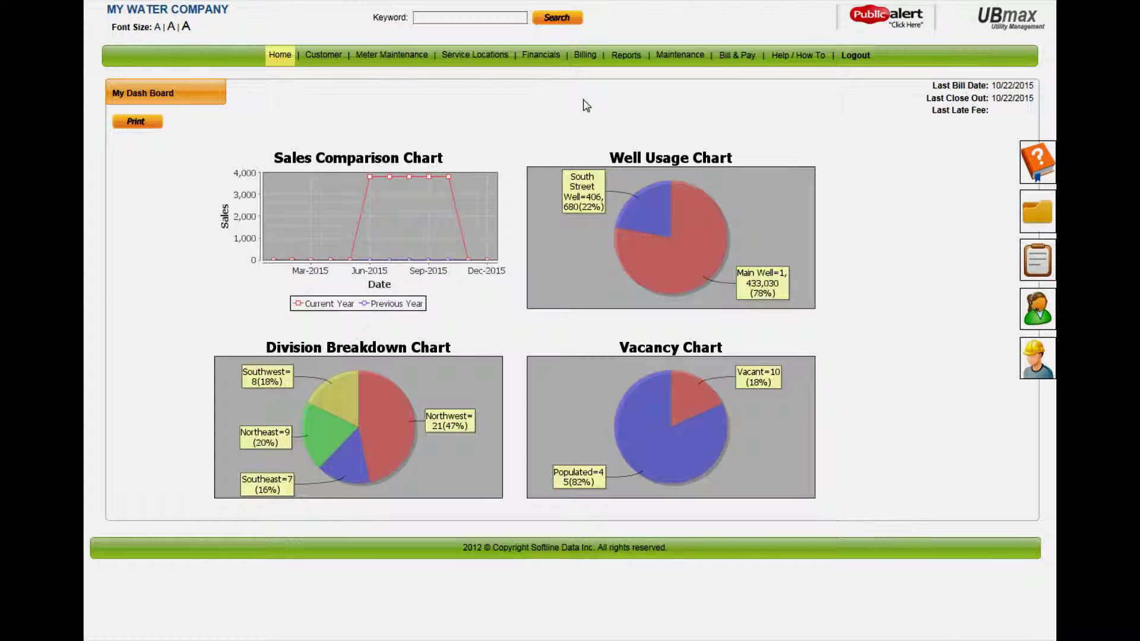
Start generating bills with a due date of 12/10/2015 and a billing period of 10/20/2015 to 11/20/2015
click(583, 59)
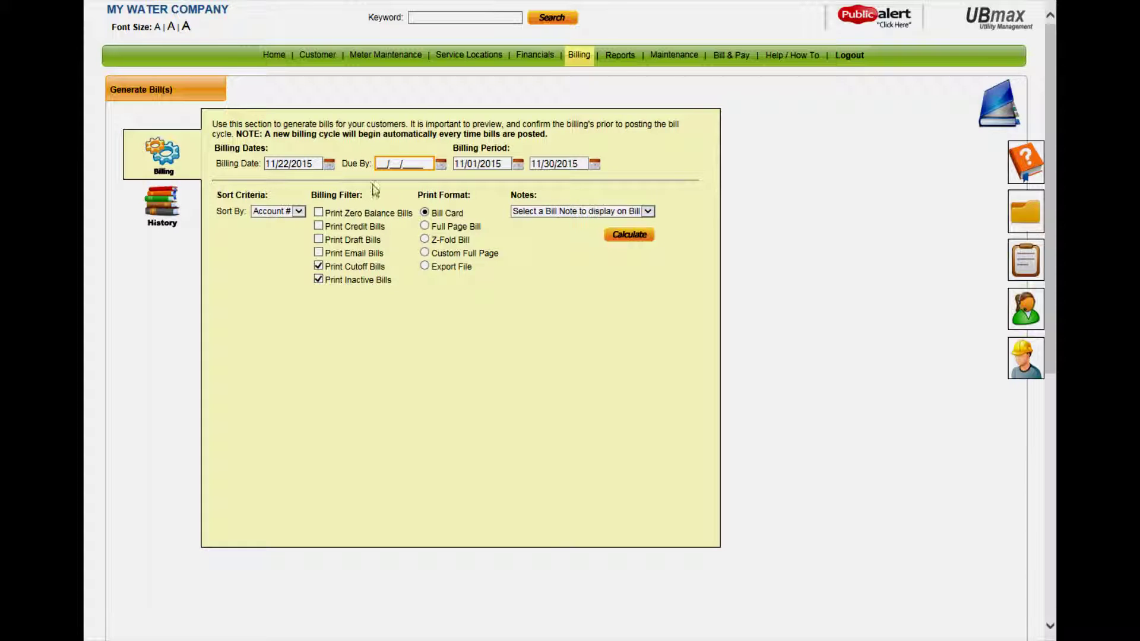
click(441, 165)
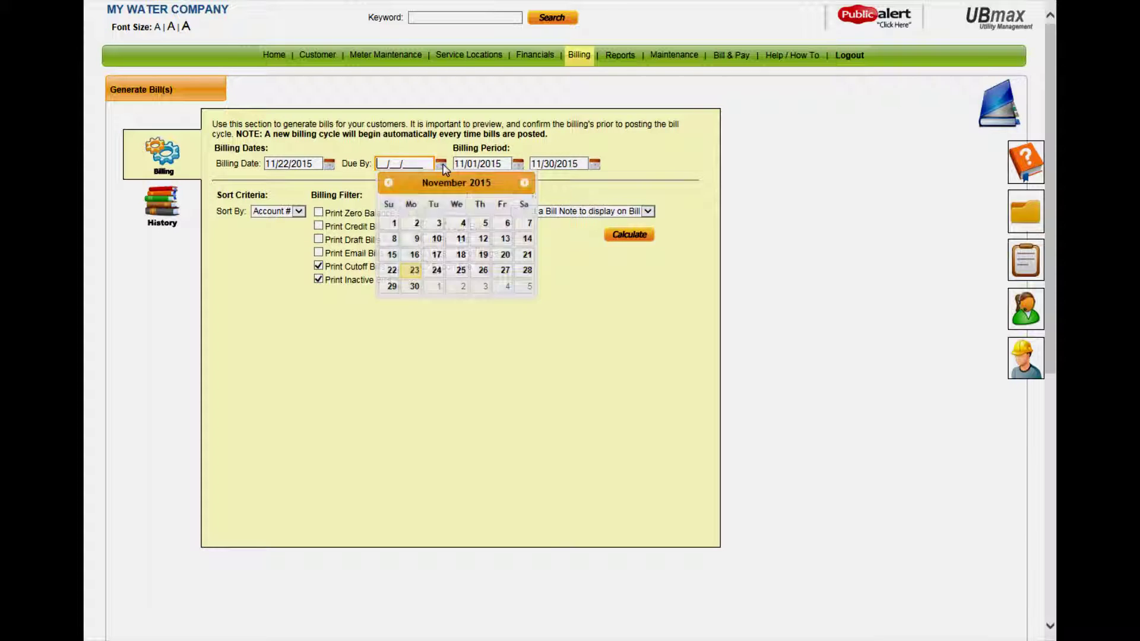
click(524, 182)
click(485, 240)
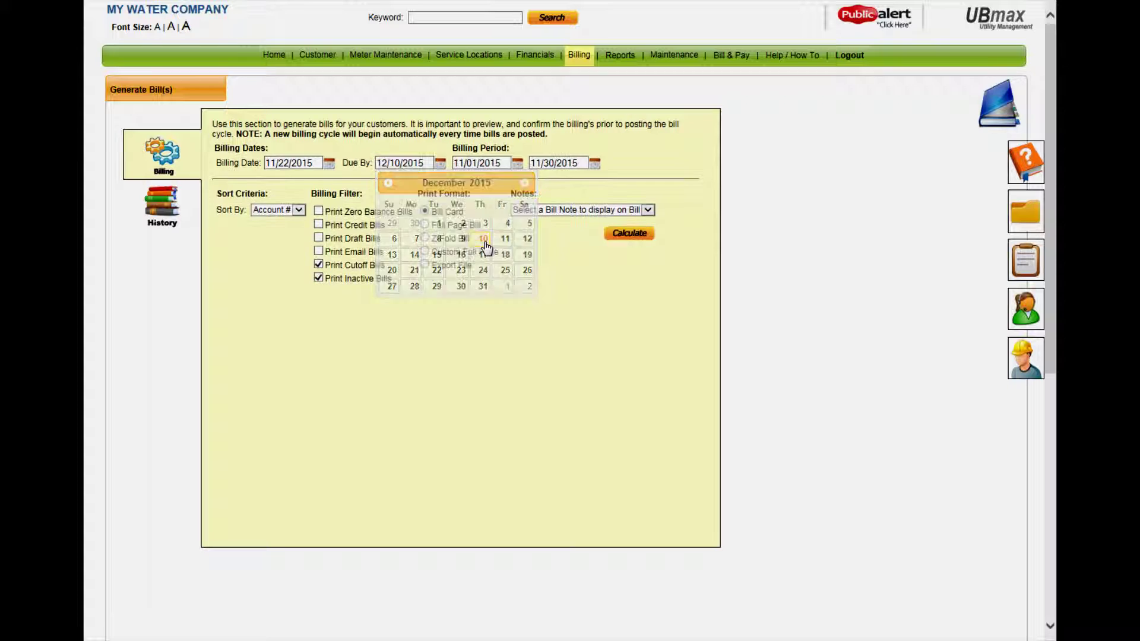
click(517, 163)
click(464, 184)
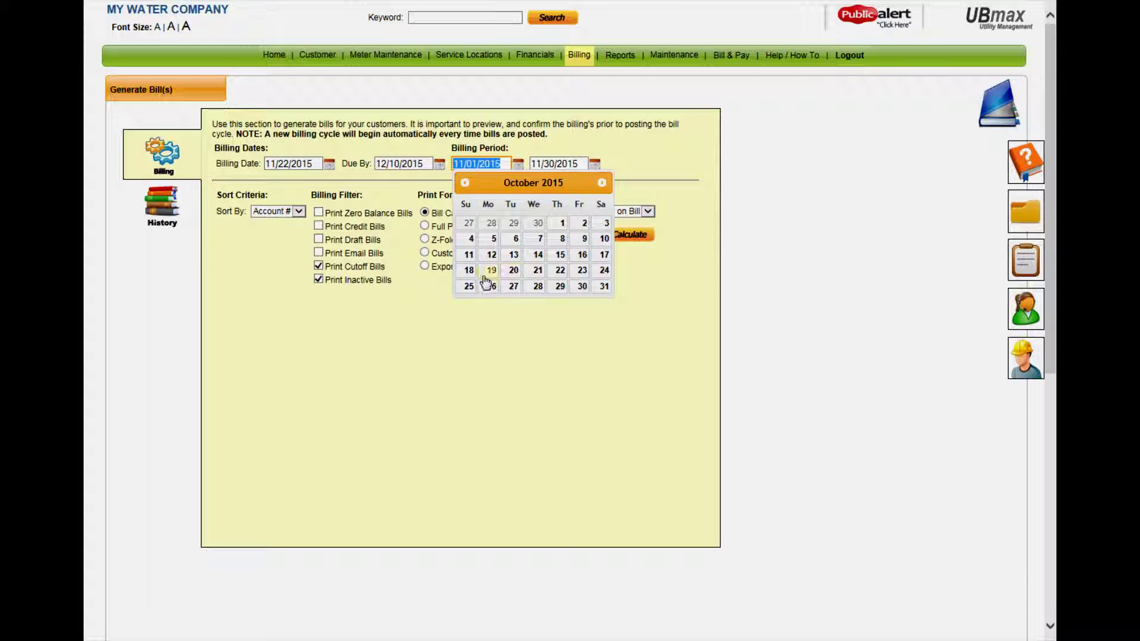
click(511, 271)
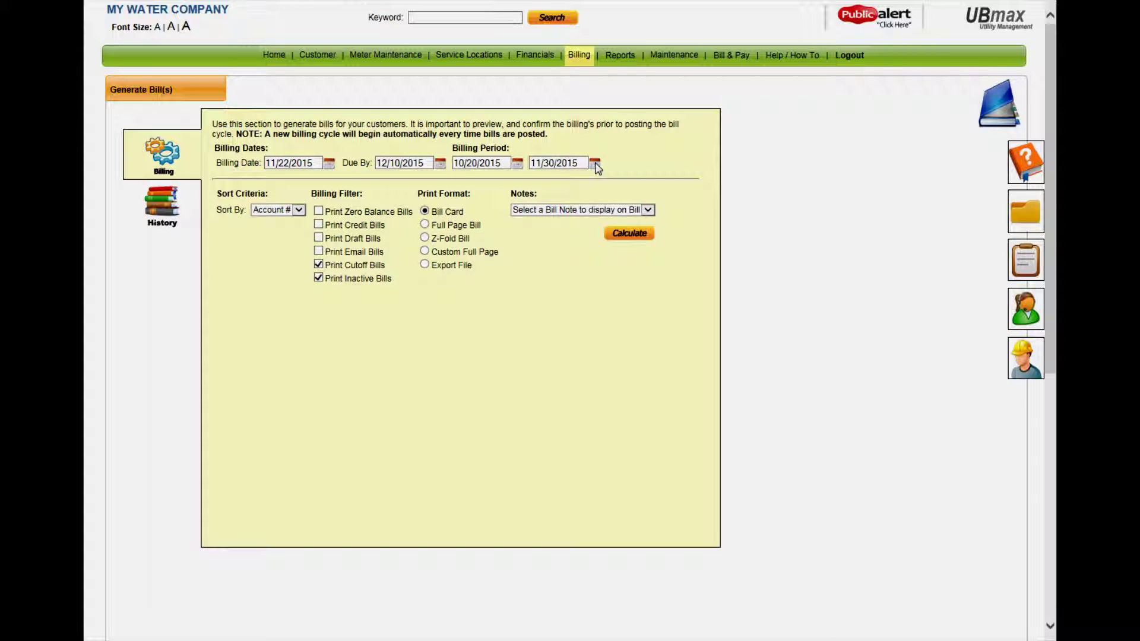
click(595, 164)
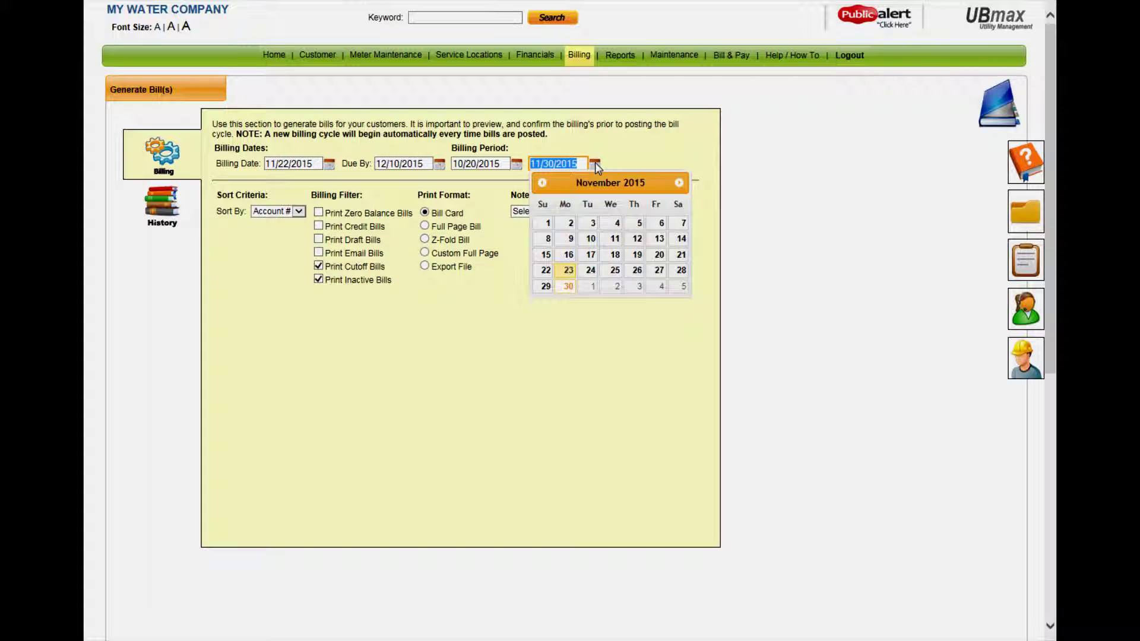
click(659, 254)
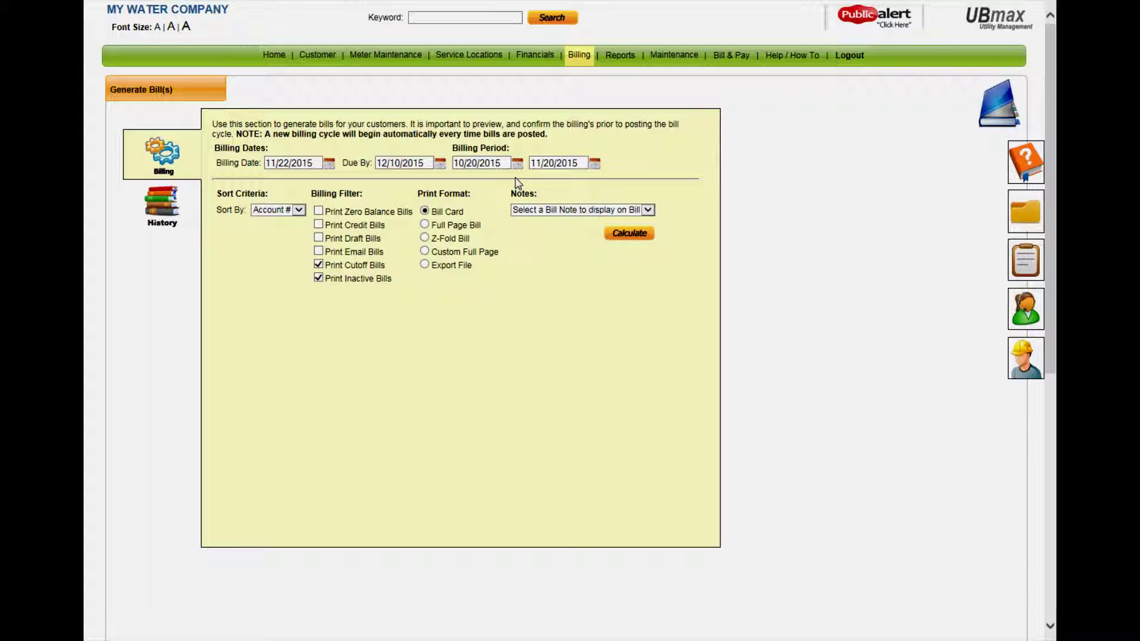
Add the Special Notice (BILLCARD) note to the bills and calculate the pending bills
click(646, 211)
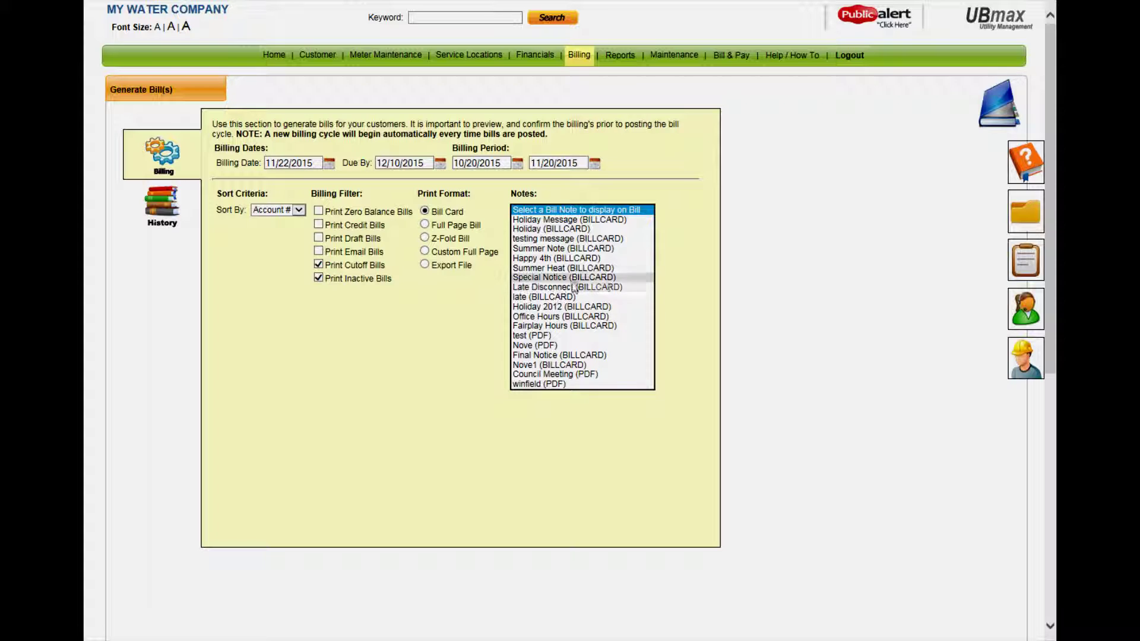
click(612, 277)
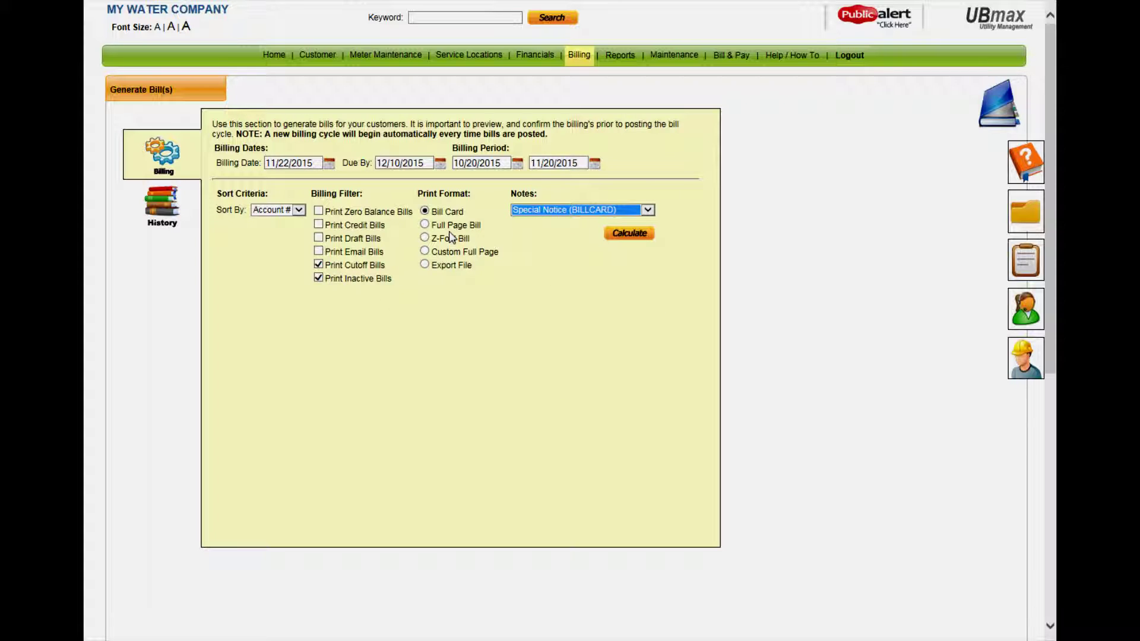
click(637, 238)
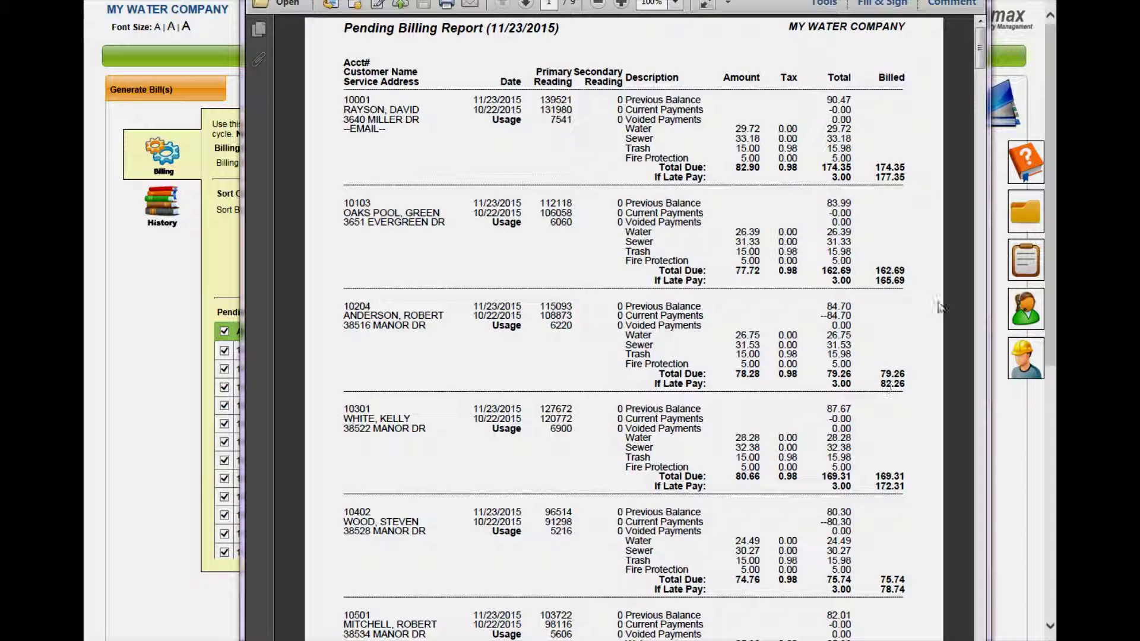
Review the class summaries and well usage totals in the Pending Billing Report, and close the report
drag(980, 70, 980, 499)
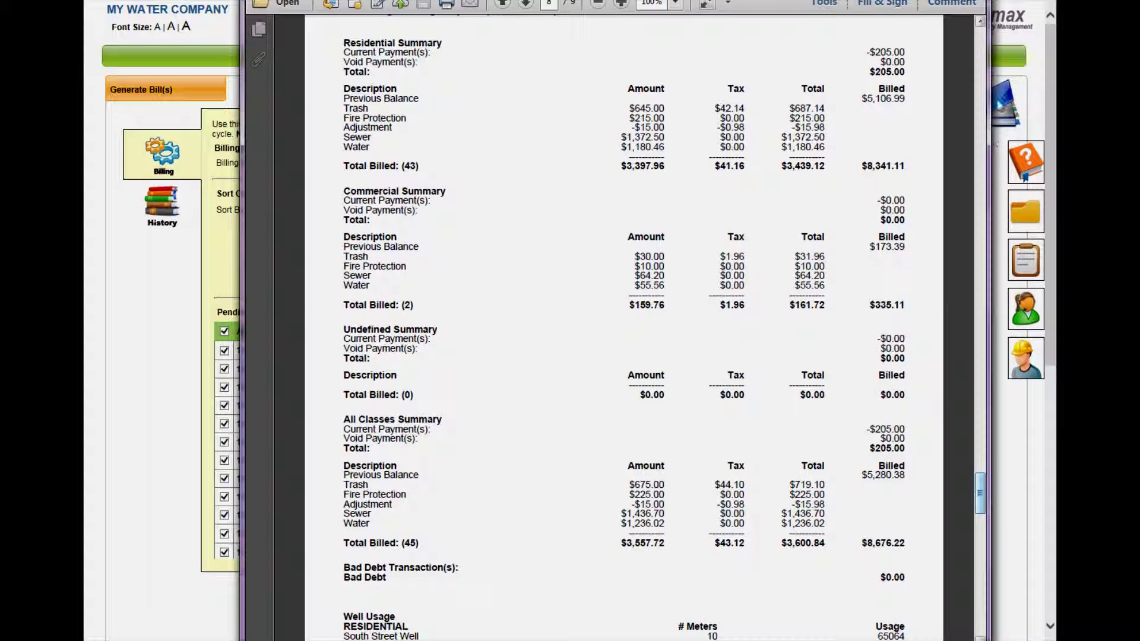
click(980, 22)
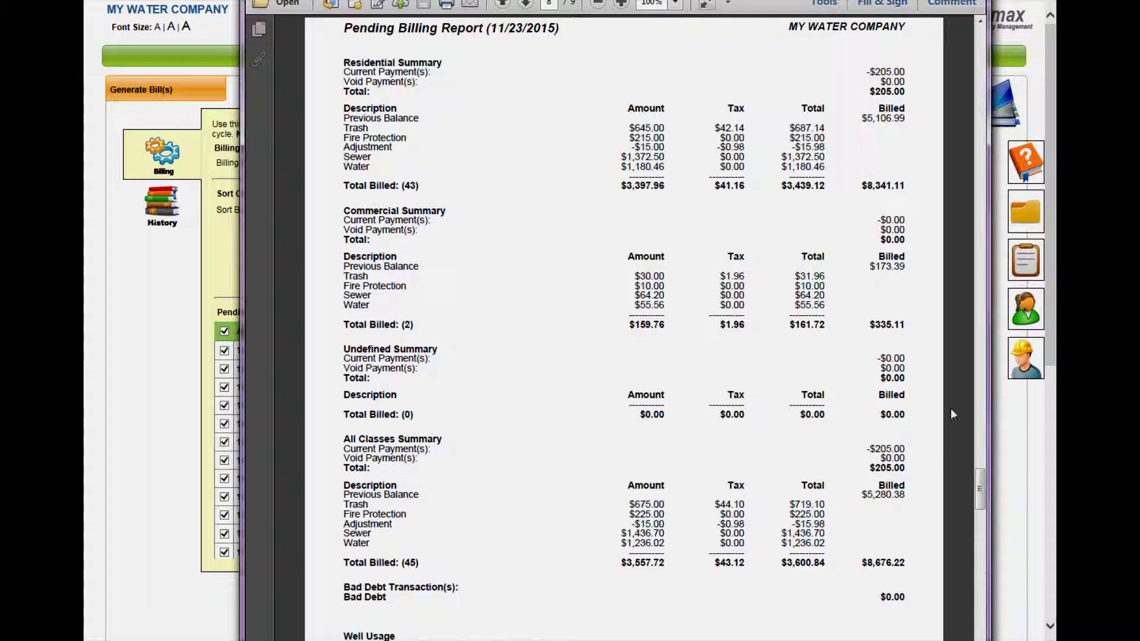
drag(980, 499, 981, 538)
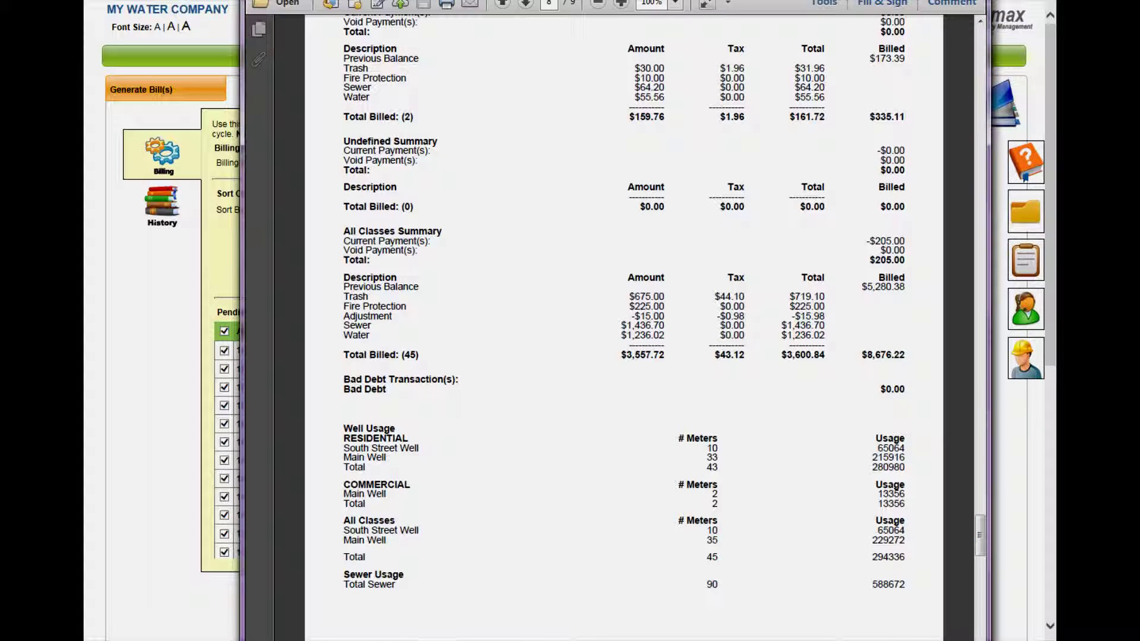
key(alt+F4)
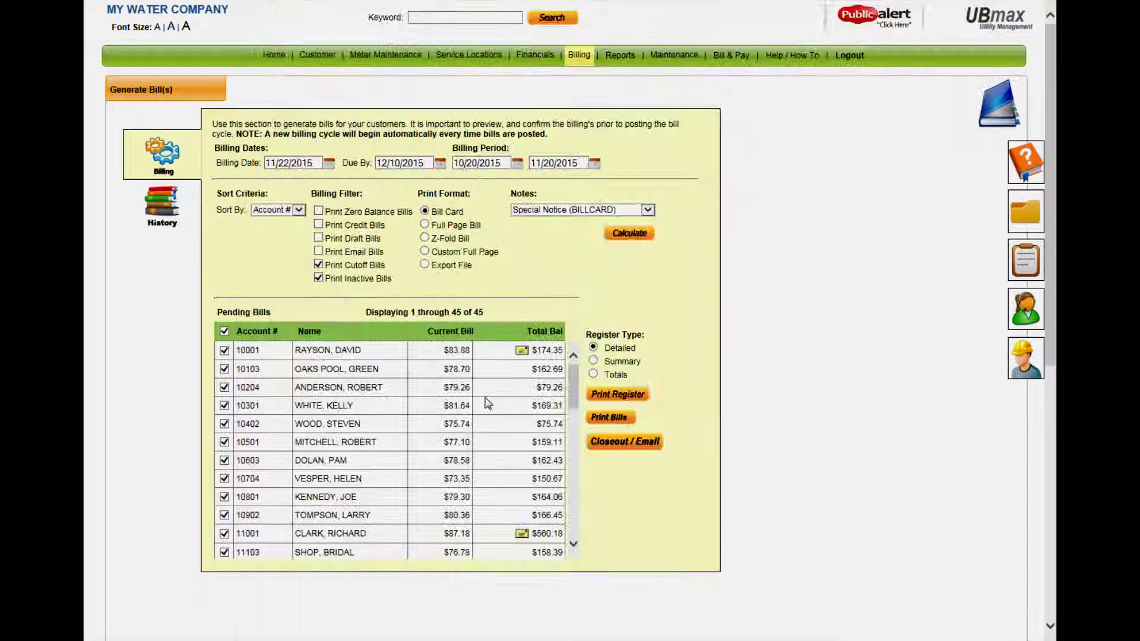
Generate and view the bill card PDF for the pending bills, and return to the dashboard without closing out the period
click(616, 418)
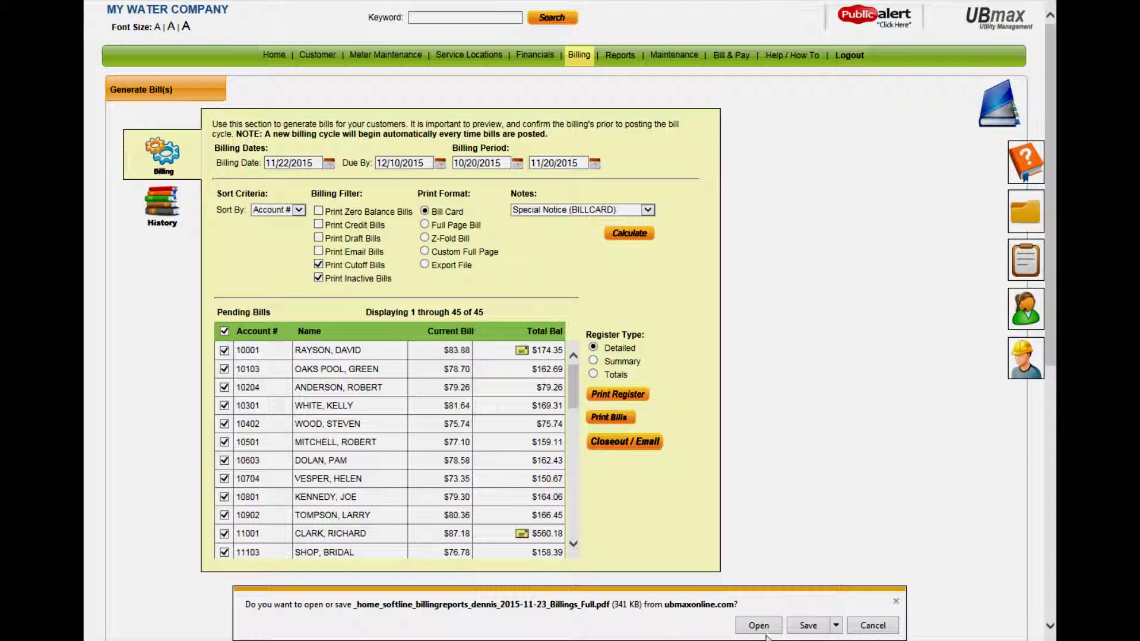
click(759, 626)
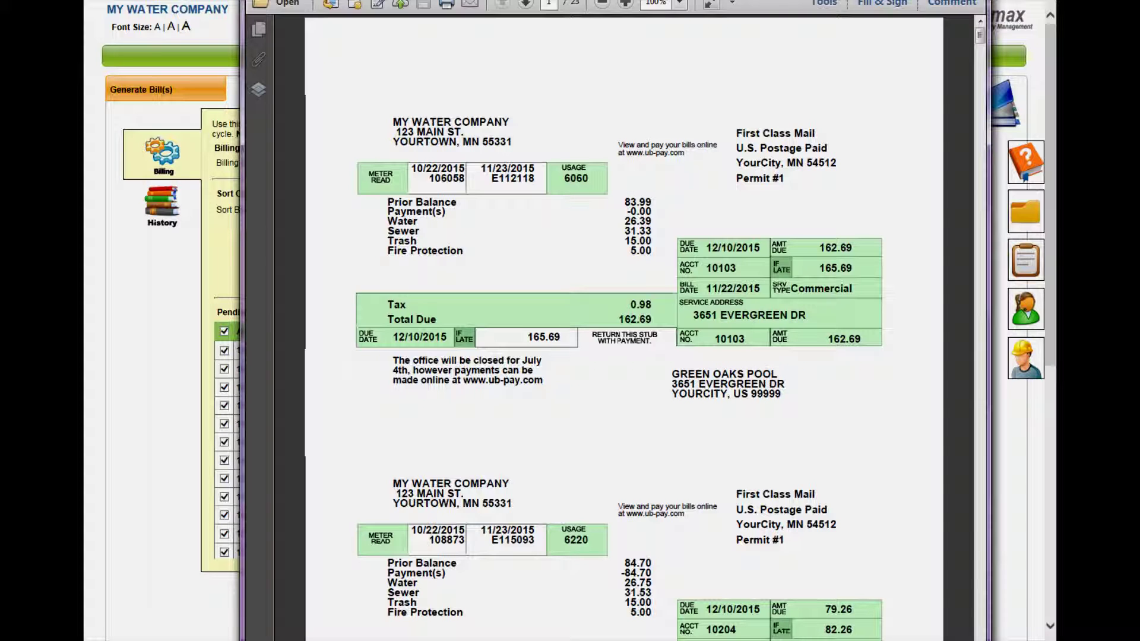
key(alt+F4)
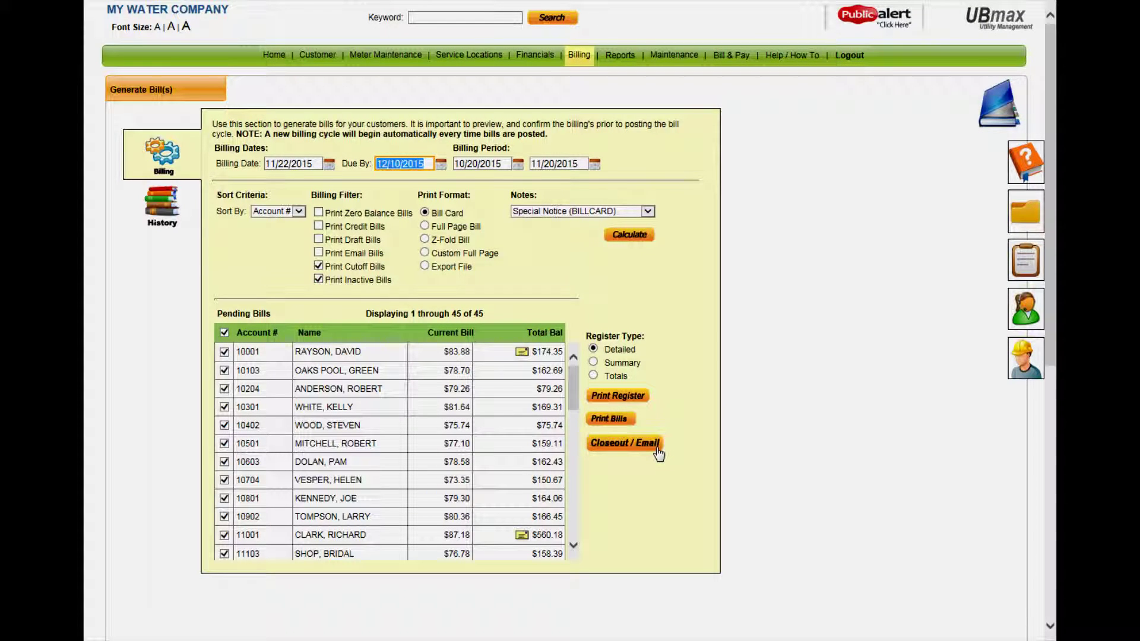
click(280, 57)
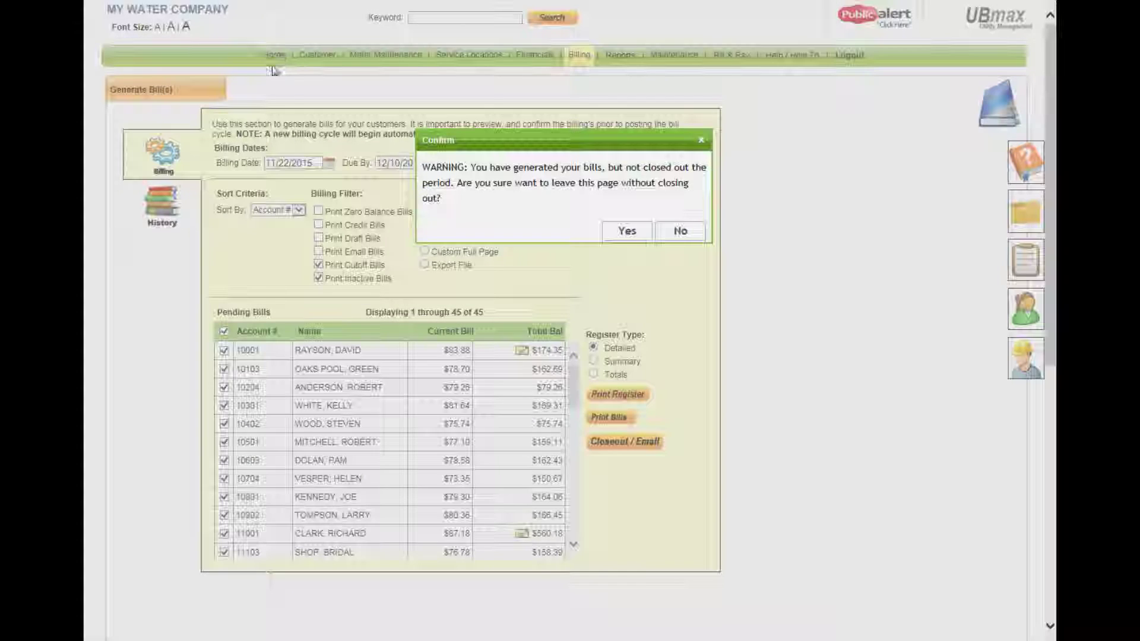
click(634, 235)
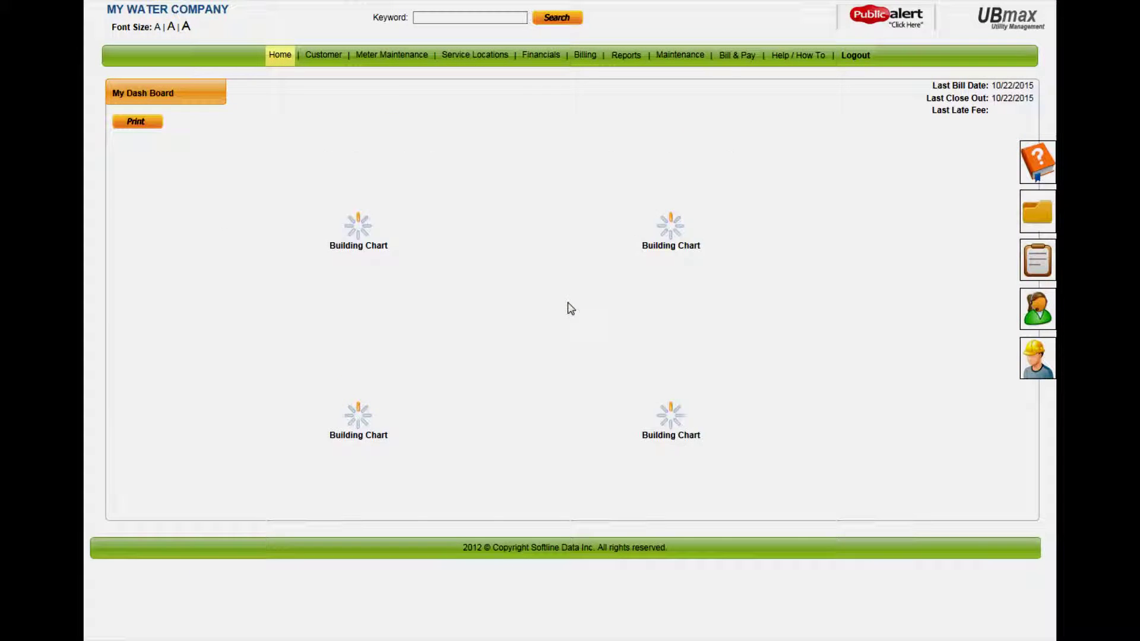